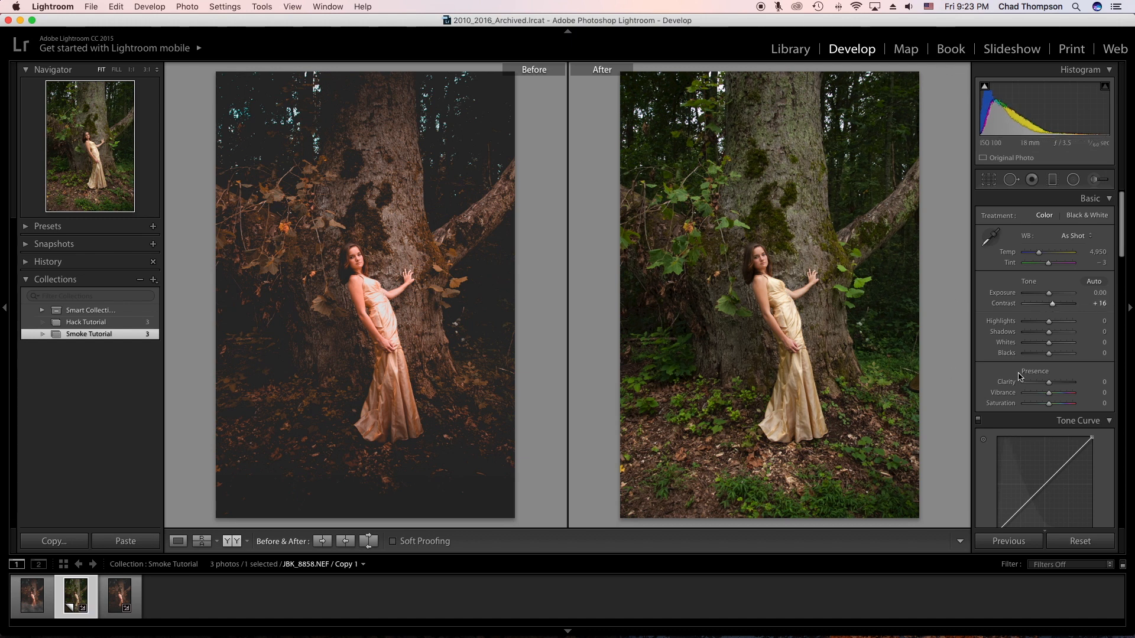
Set Clarity to +13 and reshape the RGB tone curve with two points, flattening its shadow and highlight ends.
{"action": "left_click_drag", "start_coordinate": [1049, 385], "coordinate": [1052, 385]}
{"action": "scroll", "coordinate": [1045, 347], "scroll_direction": "down", "scroll_amount": 5}
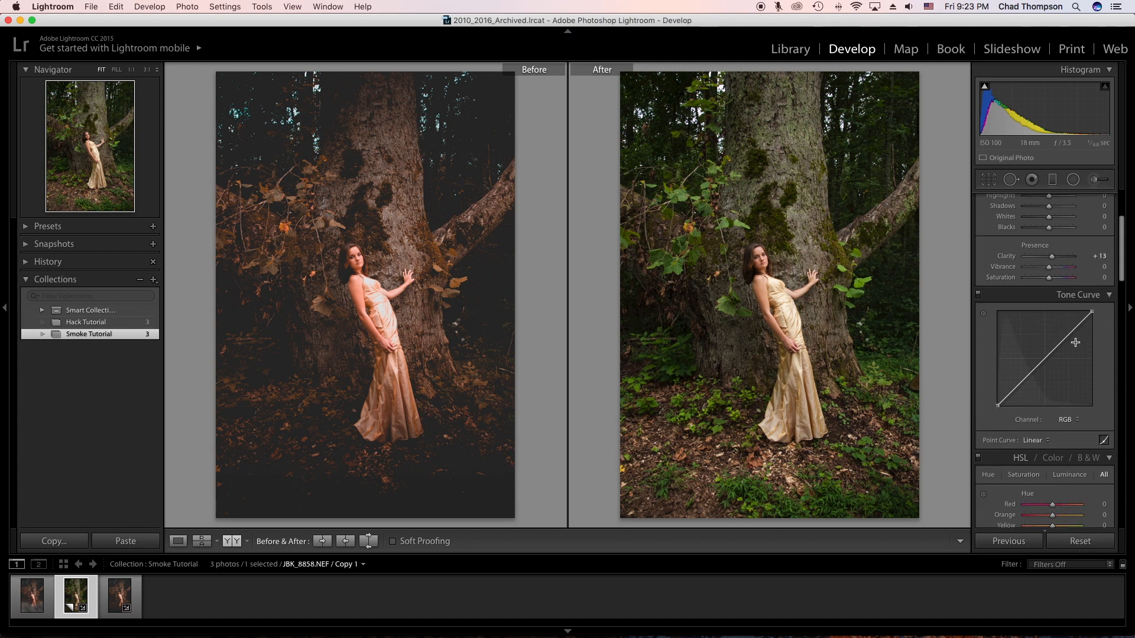
{"action": "left_click", "coordinate": [1069, 335]}
{"action": "left_click", "coordinate": [1020, 384]}
{"action": "left_click_drag", "start_coordinate": [1092, 313], "coordinate": [1093, 314]}
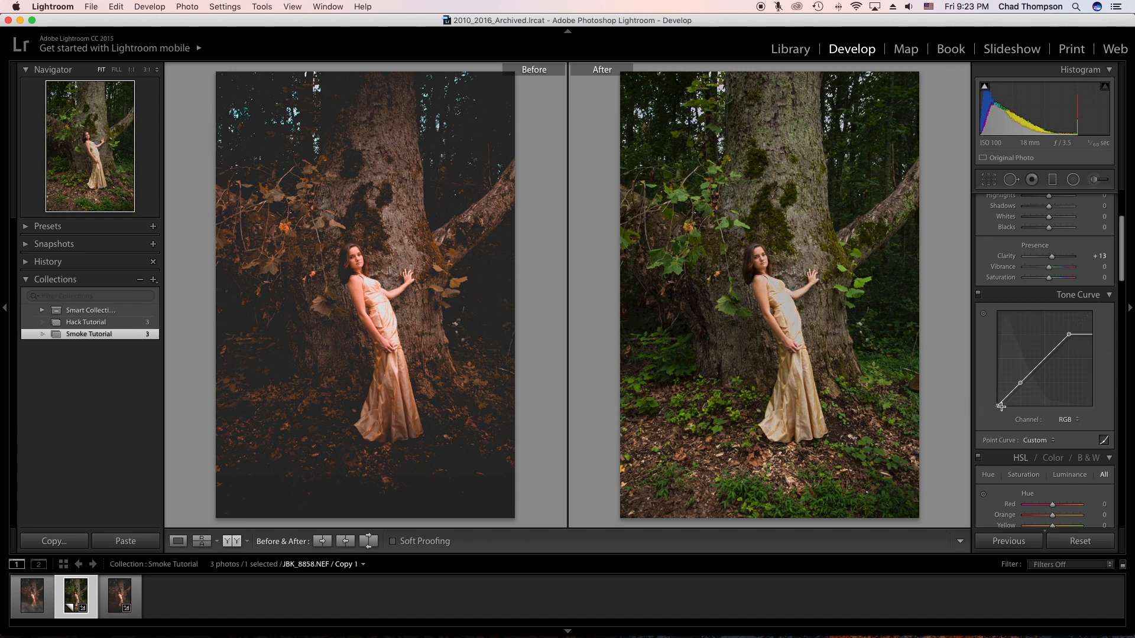
{"action": "left_click_drag", "start_coordinate": [997, 406], "coordinate": [998, 385]}
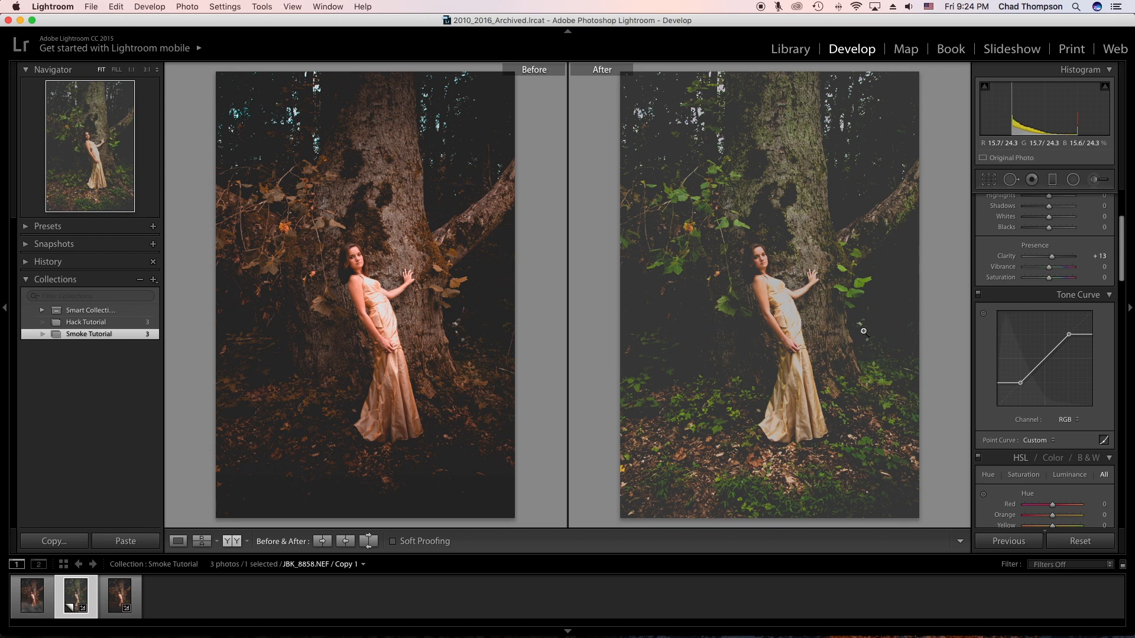
{"action": "left_click_drag", "start_coordinate": [1020, 385], "coordinate": [1013, 394]}
{"action": "left_click_drag", "start_coordinate": [1069, 334], "coordinate": [1077, 326]}
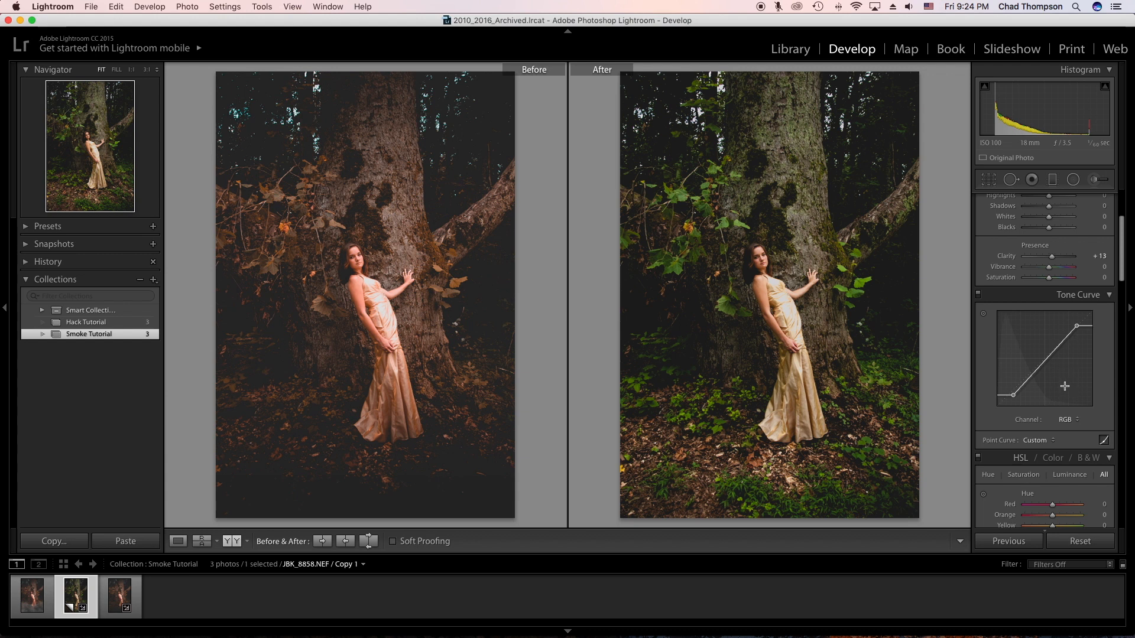
In the camera calibration, set the Blue Primary hue to −100 and raise the Red Primary hue slightly.
{"action": "scroll", "coordinate": [1065, 386], "scroll_direction": "down", "scroll_amount": 10}
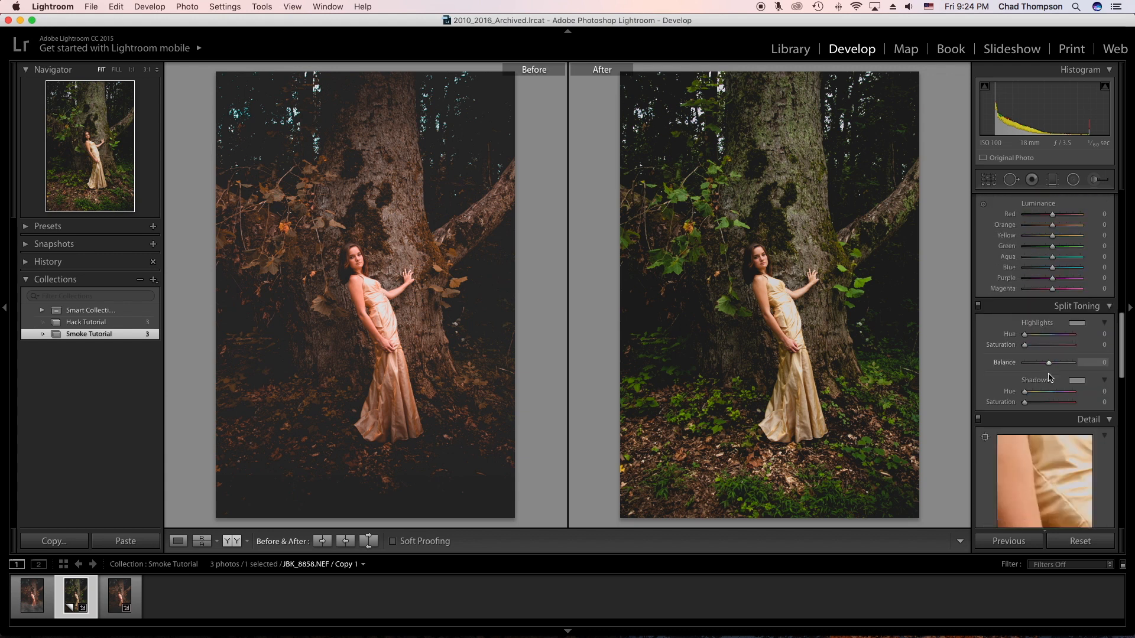
{"action": "scroll", "coordinate": [1051, 375], "scroll_direction": "down", "scroll_amount": 5}
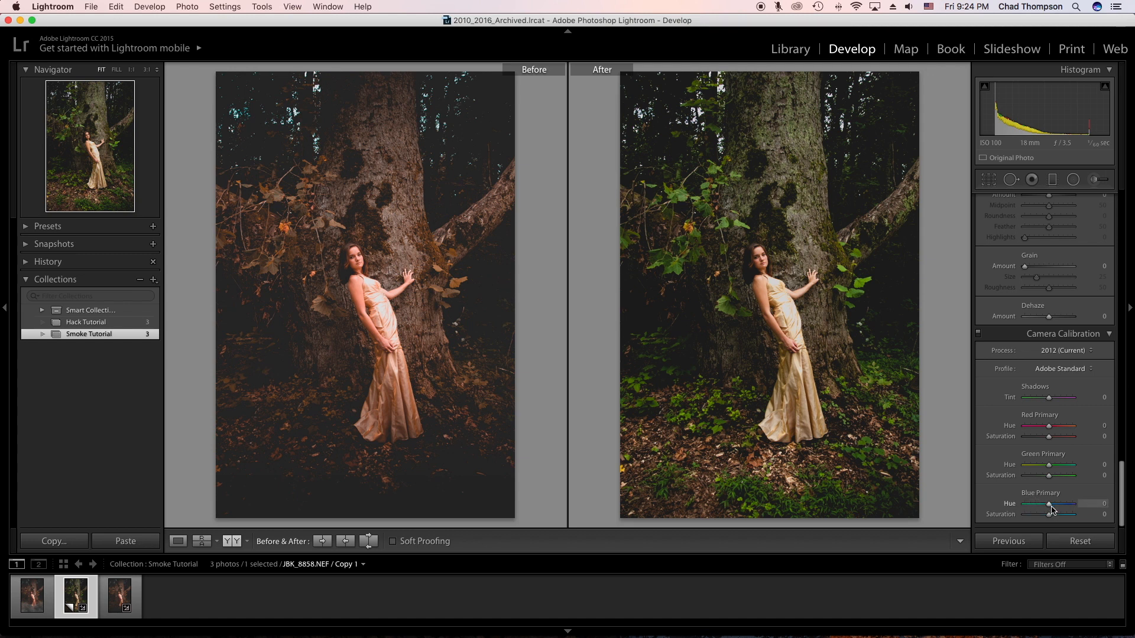
{"action": "left_click_drag", "start_coordinate": [1050, 507], "coordinate": [890, 507]}
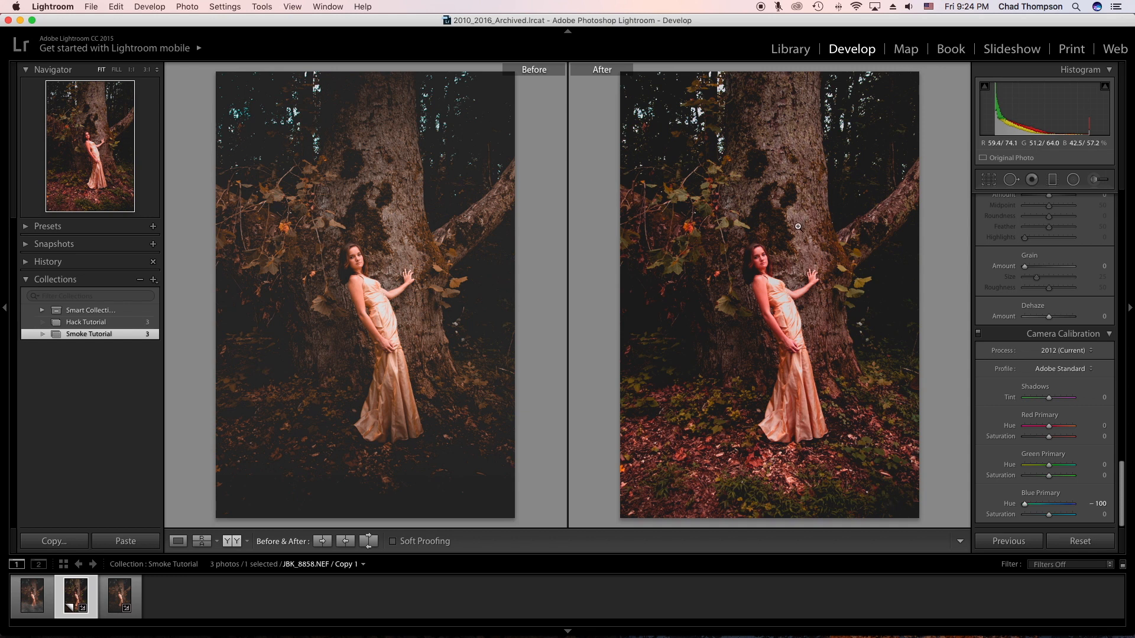
{"action": "left_click", "coordinate": [1048, 426]}
{"action": "left_click_drag", "start_coordinate": [1049, 428], "coordinate": [1058, 429]}
Shift the HSL hues, setting Yellow to −76 and Orange to +20.
{"action": "scroll", "coordinate": [1079, 436], "scroll_direction": "up", "scroll_amount": 3}
{"action": "scroll", "coordinate": [1078, 434], "scroll_direction": "up", "scroll_amount": 10}
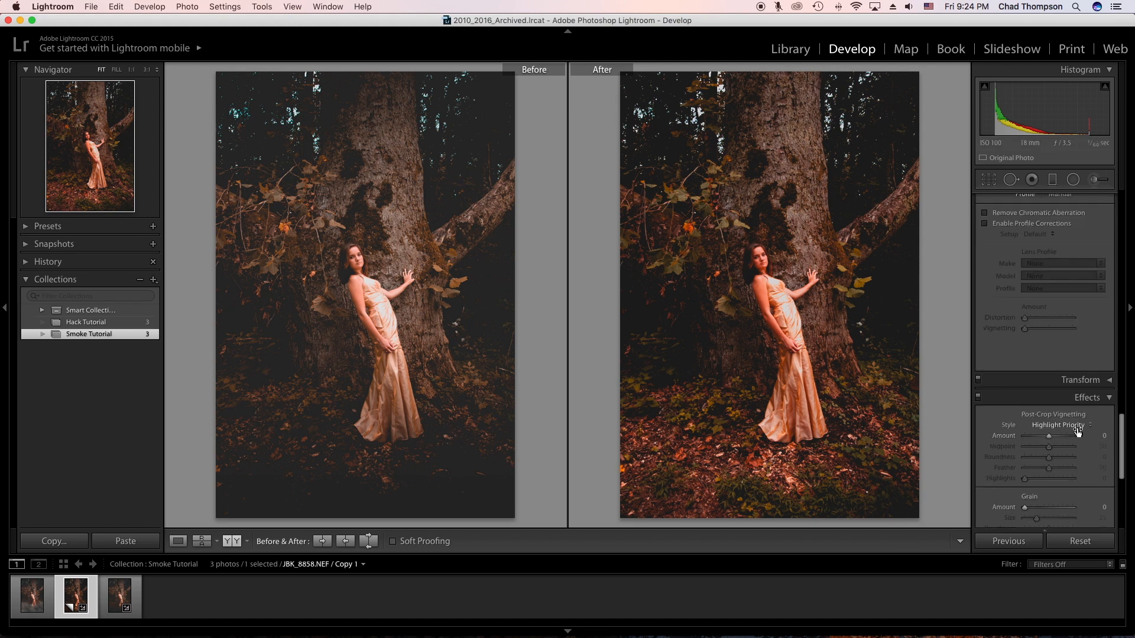
{"action": "scroll", "coordinate": [1070, 430], "scroll_direction": "up", "scroll_amount": 10}
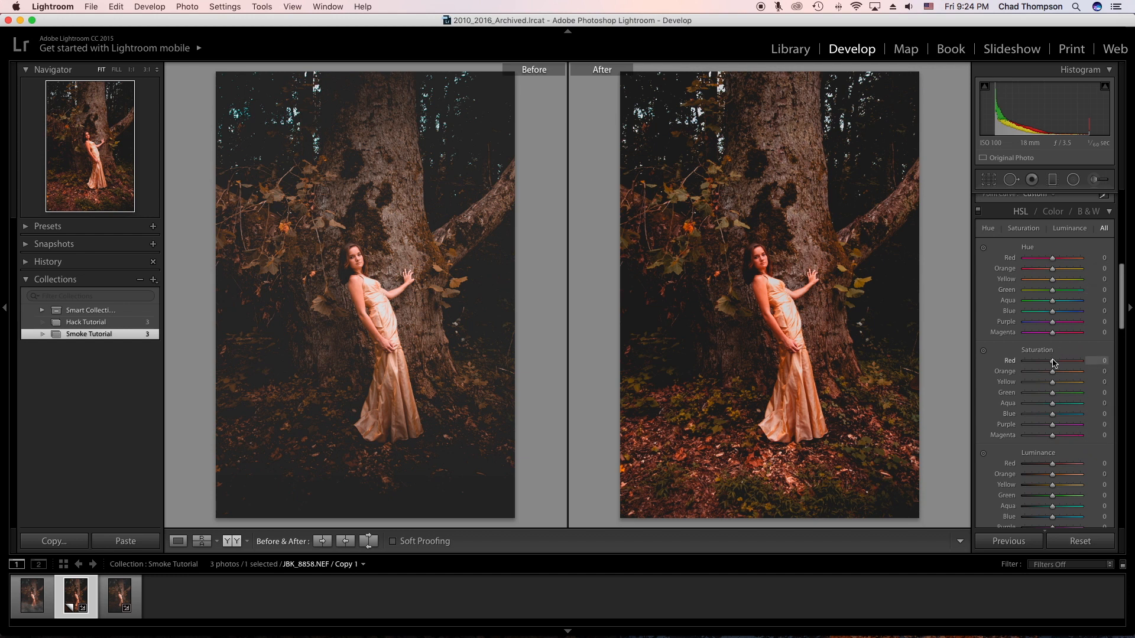
{"action": "scroll", "coordinate": [1059, 453], "scroll_direction": "up", "scroll_amount": 2}
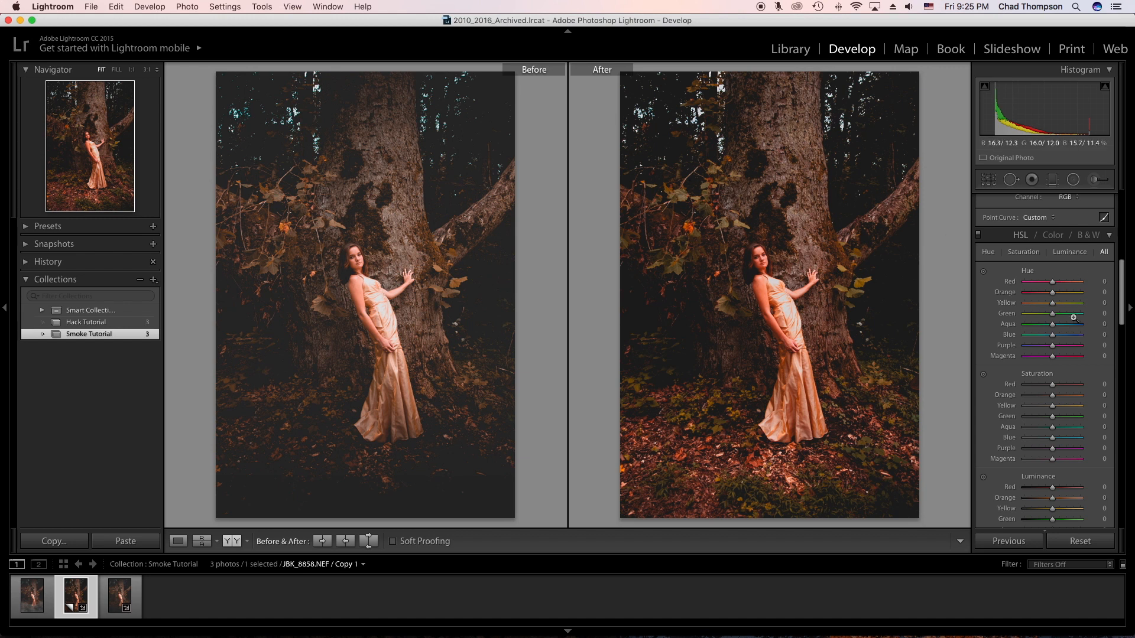
{"action": "left_click_drag", "start_coordinate": [1054, 303], "coordinate": [1091, 304]}
{"action": "left_click_drag", "start_coordinate": [1080, 303], "coordinate": [1027, 304]}
{"action": "mouse_move", "coordinate": [1053, 295]}
{"action": "left_mouse_down"}
{"action": "mouse_move", "coordinate": [1082, 291]}
{"action": "mouse_move", "coordinate": [1057, 295]}
{"action": "left_mouse_up"}
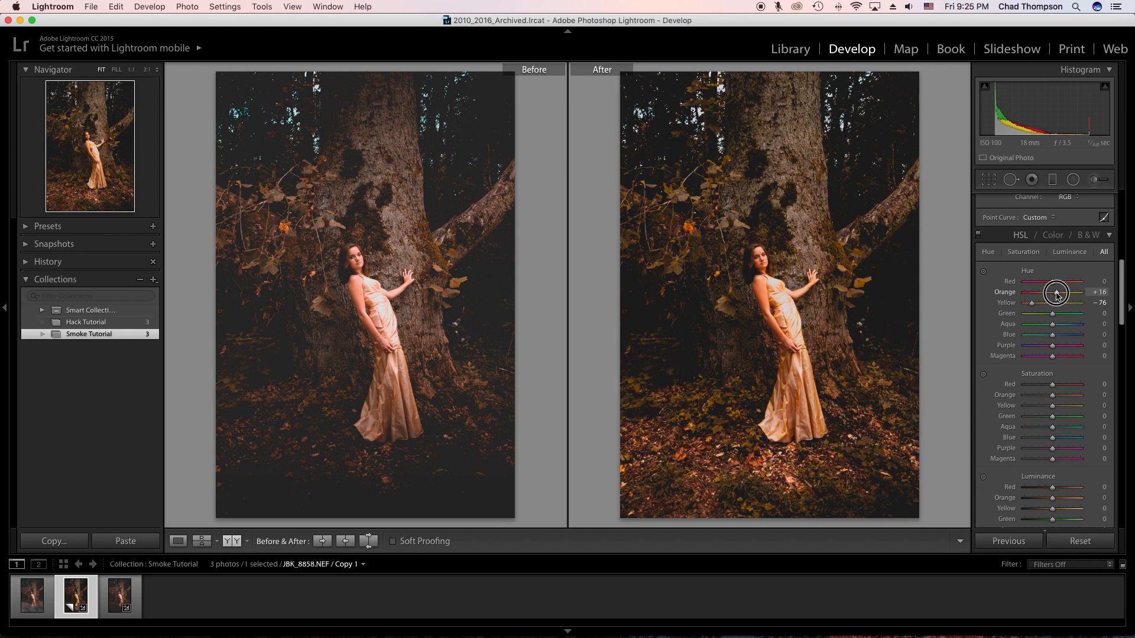
{"action": "mouse_move", "coordinate": [1056, 284]}
{"action": "left_mouse_down"}
{"action": "mouse_move", "coordinate": [1014, 285]}
{"action": "mouse_move", "coordinate": [1071, 284]}
{"action": "mouse_move", "coordinate": [1054, 286]}
{"action": "left_mouse_up"}
Set the HSL saturation to −37 for Orange, −40 for Yellow, +26 for Aqua and +22 for Blue.
{"action": "scroll", "coordinate": [1075, 289], "scroll_direction": "down", "scroll_amount": 5}
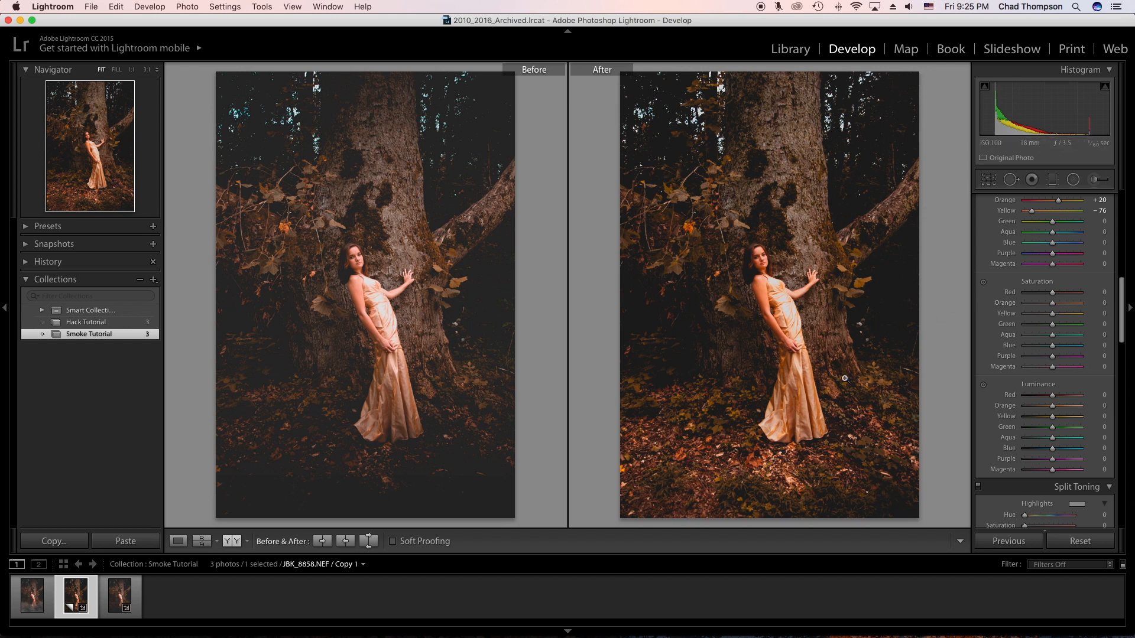
{"action": "mouse_move", "coordinate": [1053, 304]}
{"action": "left_mouse_down"}
{"action": "mouse_move", "coordinate": [1012, 306]}
{"action": "mouse_move", "coordinate": [1046, 307]}
{"action": "mouse_move", "coordinate": [1052, 319]}
{"action": "mouse_move", "coordinate": [1023, 313]}
{"action": "mouse_move", "coordinate": [1105, 311]}
{"action": "mouse_move", "coordinate": [997, 309]}
{"action": "mouse_move", "coordinate": [1080, 308]}
{"action": "mouse_move", "coordinate": [1039, 310]}
{"action": "left_mouse_up"}
{"action": "left_click_drag", "start_coordinate": [1038, 315], "coordinate": [1039, 313]}
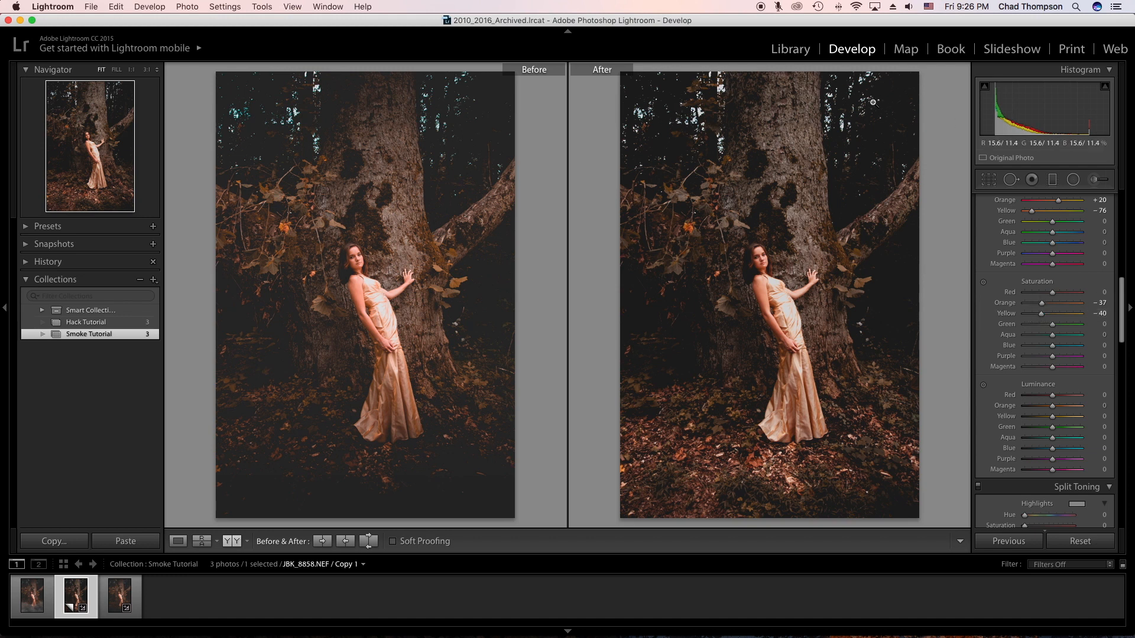
{"action": "mouse_move", "coordinate": [1054, 337]}
{"action": "left_mouse_down"}
{"action": "mouse_move", "coordinate": [1103, 345]}
{"action": "mouse_move", "coordinate": [1002, 343]}
{"action": "mouse_move", "coordinate": [1093, 339]}
{"action": "mouse_move", "coordinate": [1014, 341]}
{"action": "mouse_move", "coordinate": [1059, 341]}
{"action": "left_mouse_up"}
Lower the HSL luminance to −21 for Red, −25 for Orange and −4 for Yellow.
{"action": "mouse_move", "coordinate": [1052, 395]}
{"action": "left_mouse_down"}
{"action": "mouse_move", "coordinate": [1070, 400]}
{"action": "mouse_move", "coordinate": [1050, 400]}
{"action": "left_mouse_up"}
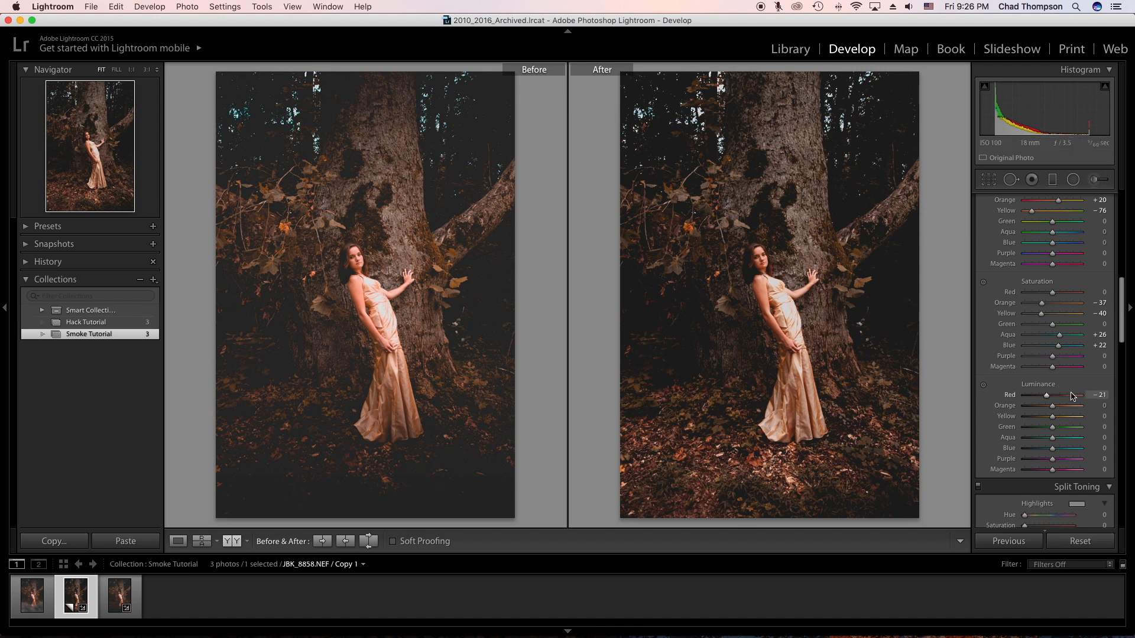
{"action": "mouse_move", "coordinate": [1056, 412]}
{"action": "left_mouse_down"}
{"action": "mouse_move", "coordinate": [1039, 406]}
{"action": "mouse_move", "coordinate": [1048, 409]}
{"action": "left_mouse_up"}
{"action": "mouse_move", "coordinate": [1048, 409]}
{"action": "left_mouse_down"}
{"action": "mouse_move", "coordinate": [1054, 416]}
{"action": "mouse_move", "coordinate": [1026, 416]}
{"action": "mouse_move", "coordinate": [1057, 418]}
{"action": "mouse_move", "coordinate": [1017, 414]}
{"action": "mouse_move", "coordinate": [1051, 416]}
{"action": "left_mouse_up"}
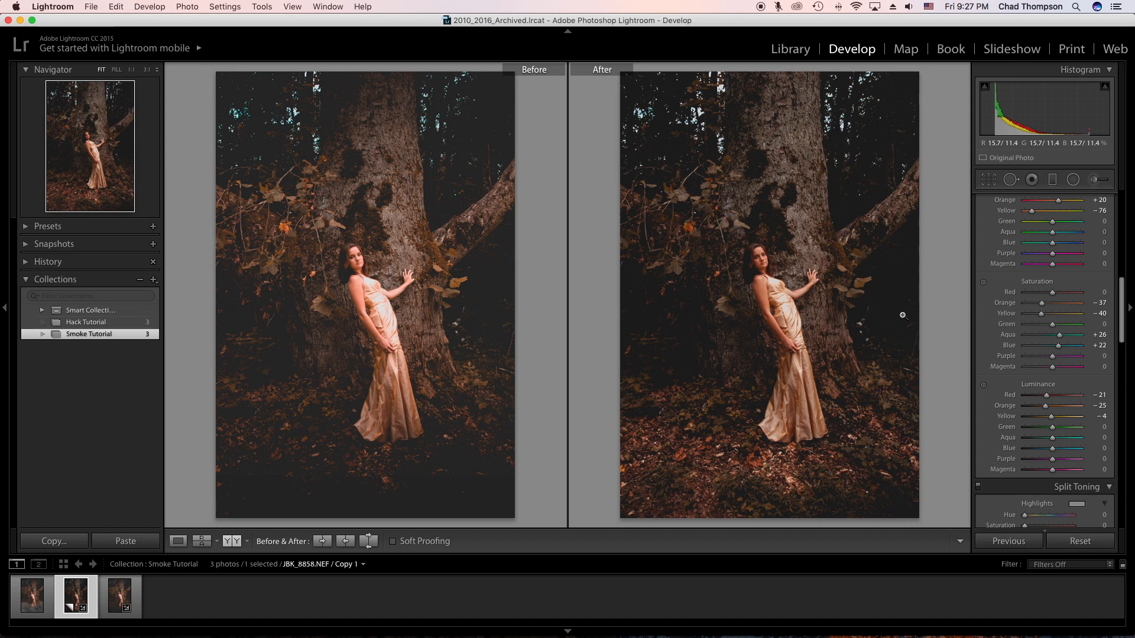
{"action": "mouse_move", "coordinate": [1051, 417]}
{"action": "left_mouse_down"}
{"action": "mouse_move", "coordinate": [1101, 418]}
{"action": "mouse_move", "coordinate": [1023, 427]}
{"action": "mouse_move", "coordinate": [1091, 427]}
{"action": "mouse_move", "coordinate": [1053, 427]}
{"action": "mouse_move", "coordinate": [1055, 438]}
{"action": "mouse_move", "coordinate": [1081, 440]}
{"action": "mouse_move", "coordinate": [1053, 438]}
{"action": "left_mouse_up"}
Set Exposure to +0.40, Highlights to −50, Shadows to −2, Whites to +24 and Blacks to −25, and show only the edited photo.
{"action": "scroll", "coordinate": [1044, 326], "scroll_direction": "up", "scroll_amount": 10}
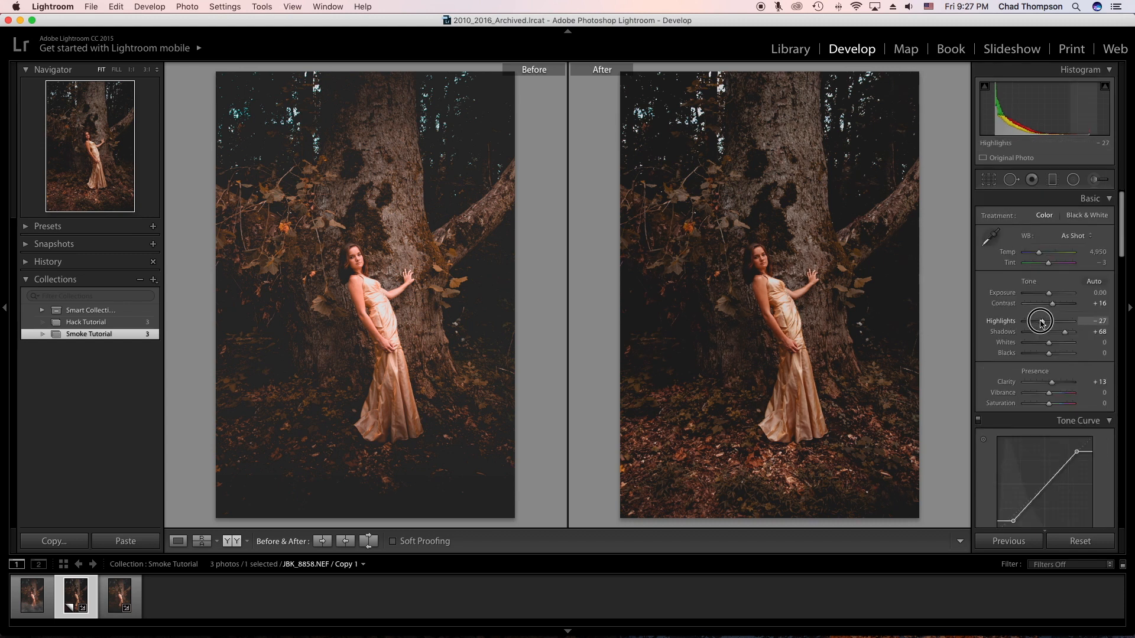
{"action": "left_click_drag", "start_coordinate": [1041, 324], "coordinate": [1039, 324]}
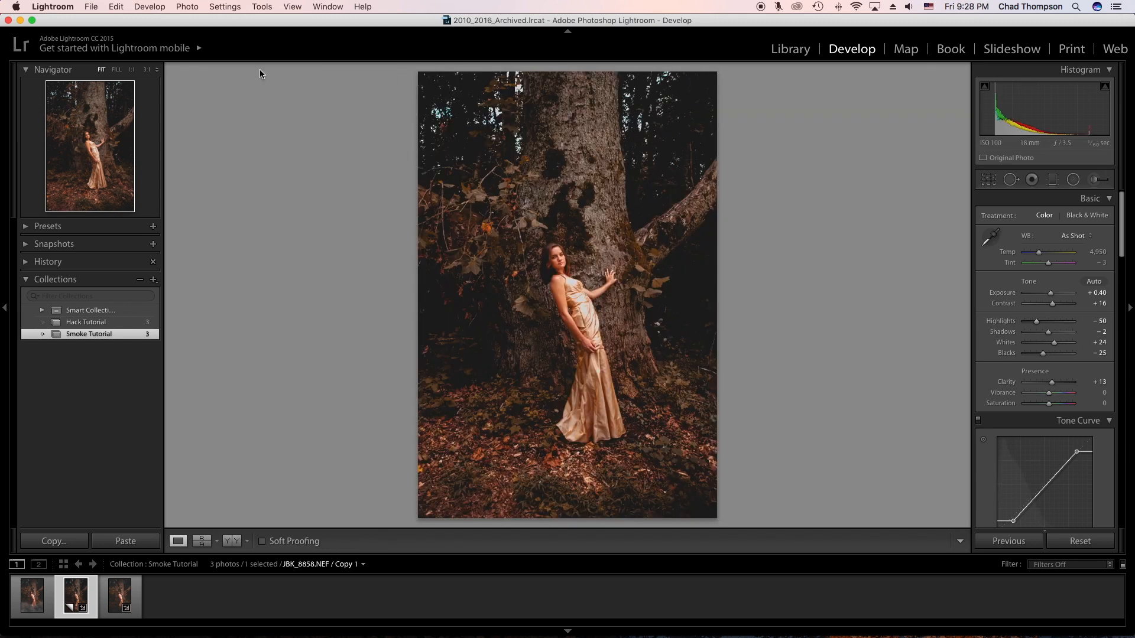
Send the edited photo to Photoshop for editing and switch to Photoshop.
{"action": "left_click", "coordinate": [187, 7]}
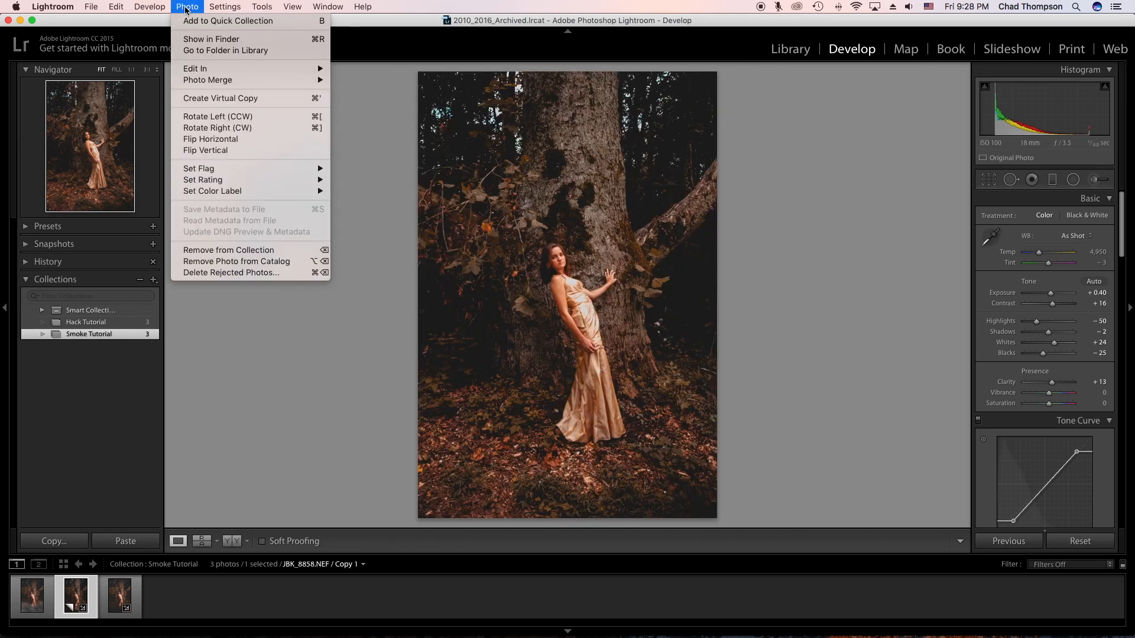
{"action": "mouse_move", "coordinate": [318, 72]}
{"action": "left_click", "coordinate": [364, 71]}
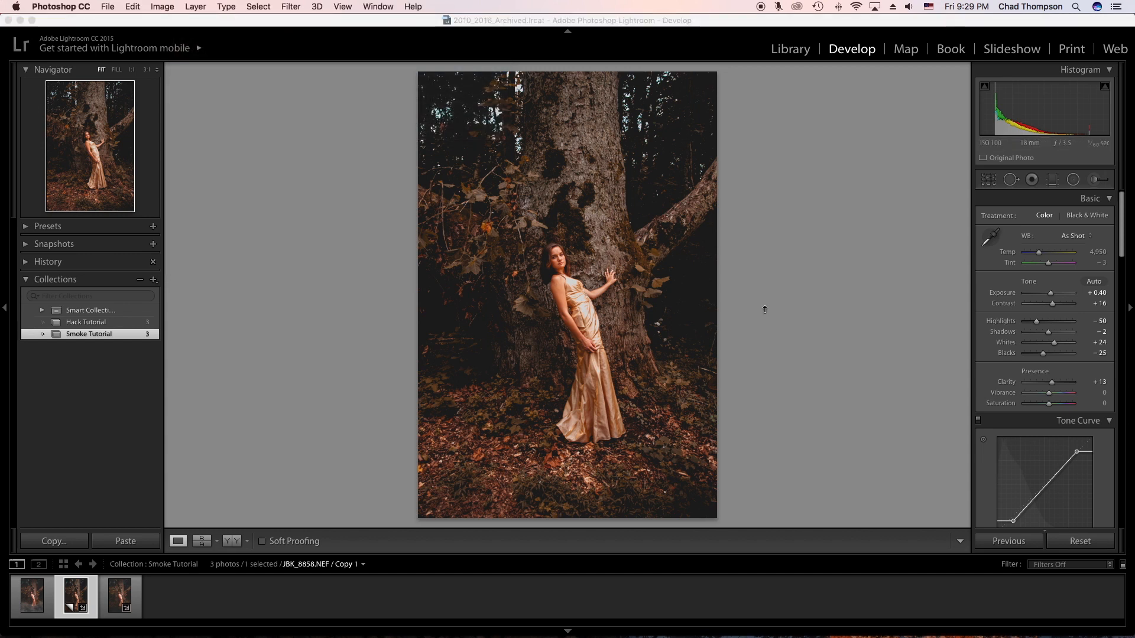
{"action": "mouse_move", "coordinate": [609, 617]}
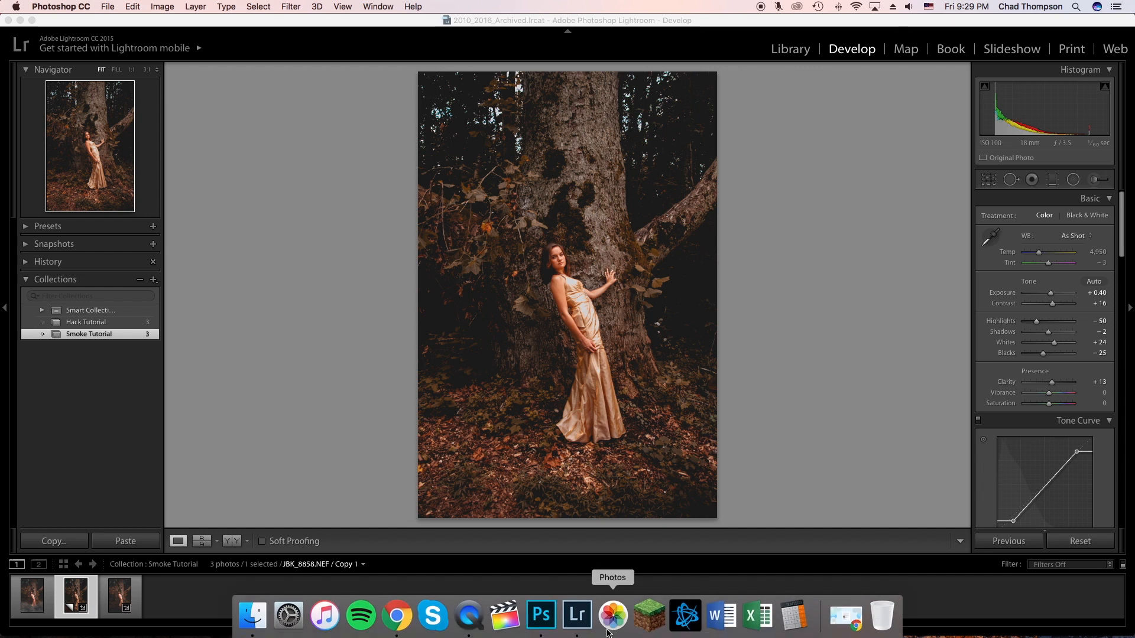
{"action": "left_click", "coordinate": [554, 618]}
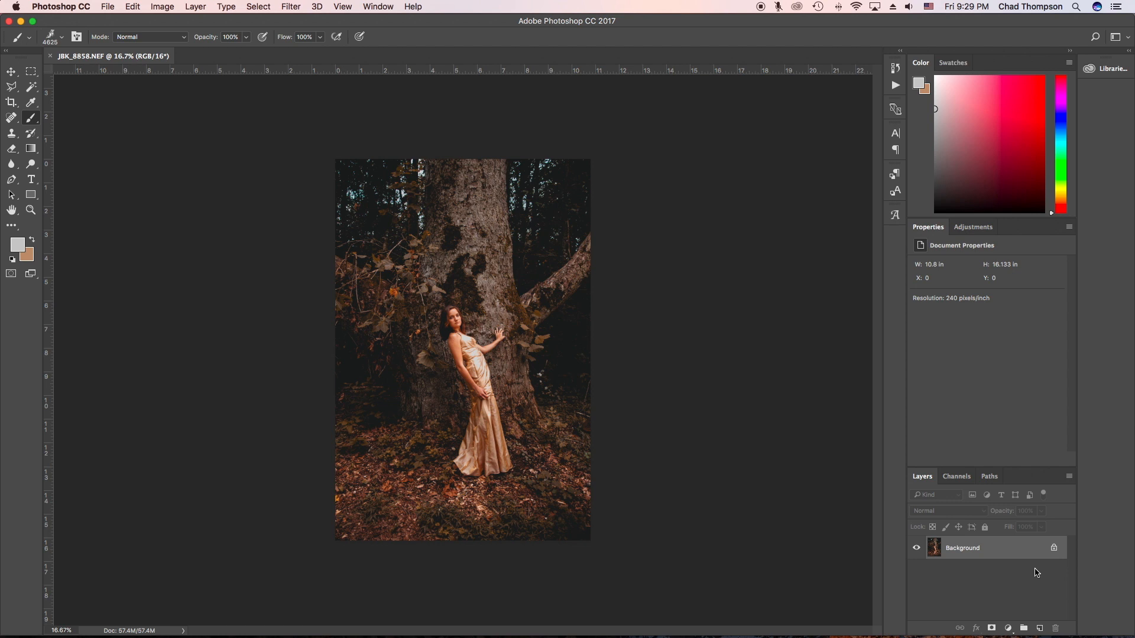
Duplicate the Background layer and name the duplicate "BG Copy".
{"action": "key", "text": "super+j"}
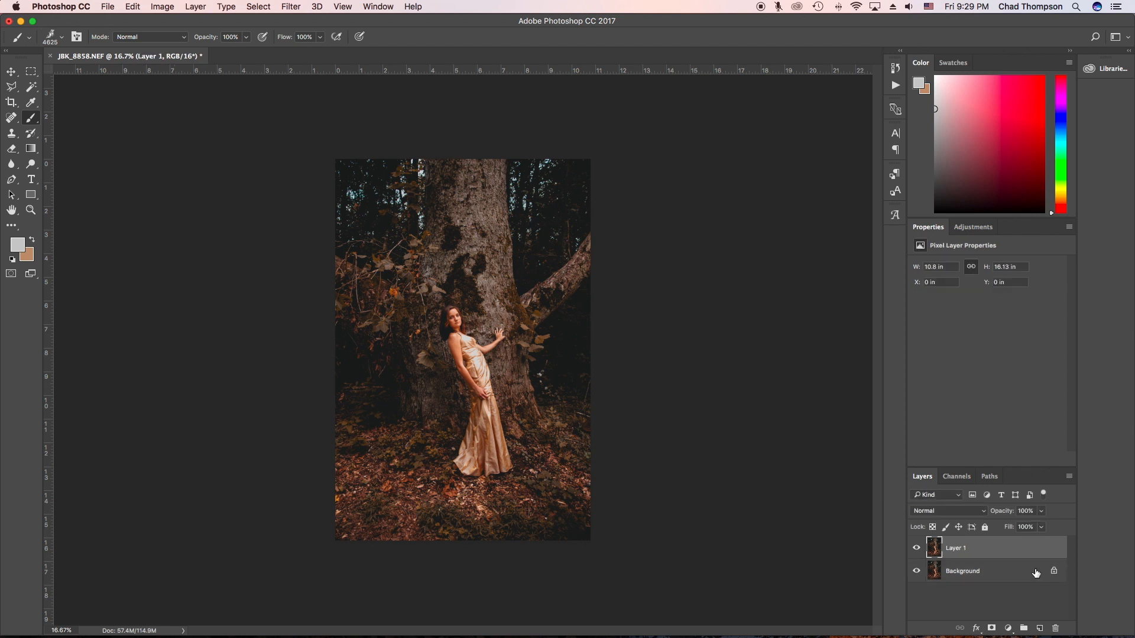
{"action": "double_click", "coordinate": [959, 550]}
{"action": "type", "text": "BG Copy"}
{"action": "key", "text": "Return"}
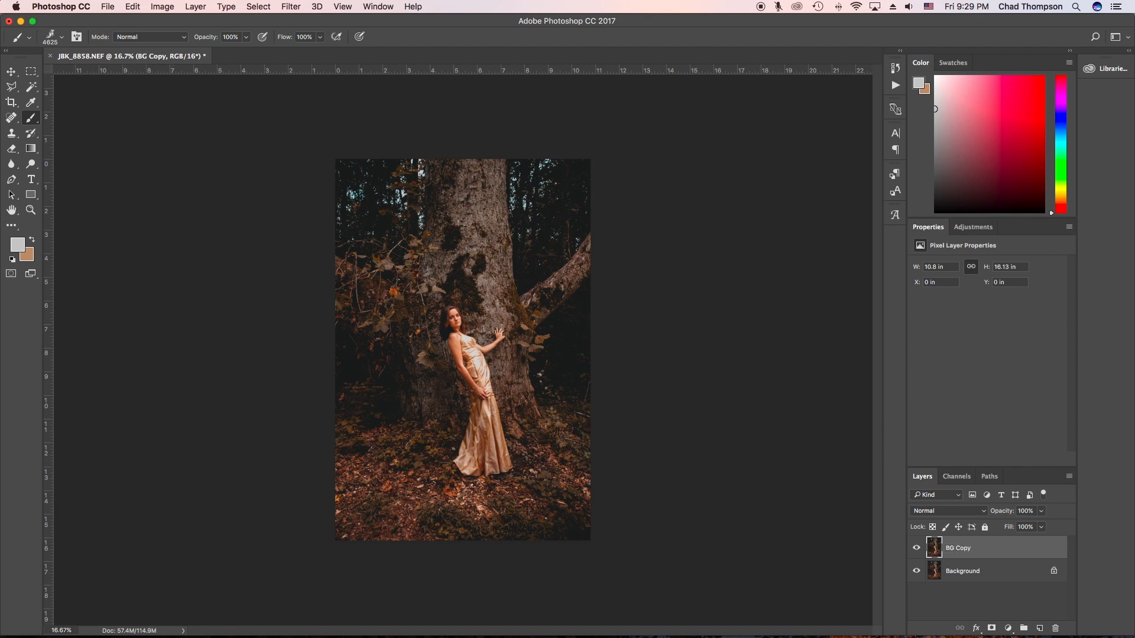
Add an empty layer above BG Copy and name it "Smoke".
{"action": "left_click", "coordinate": [1040, 629]}
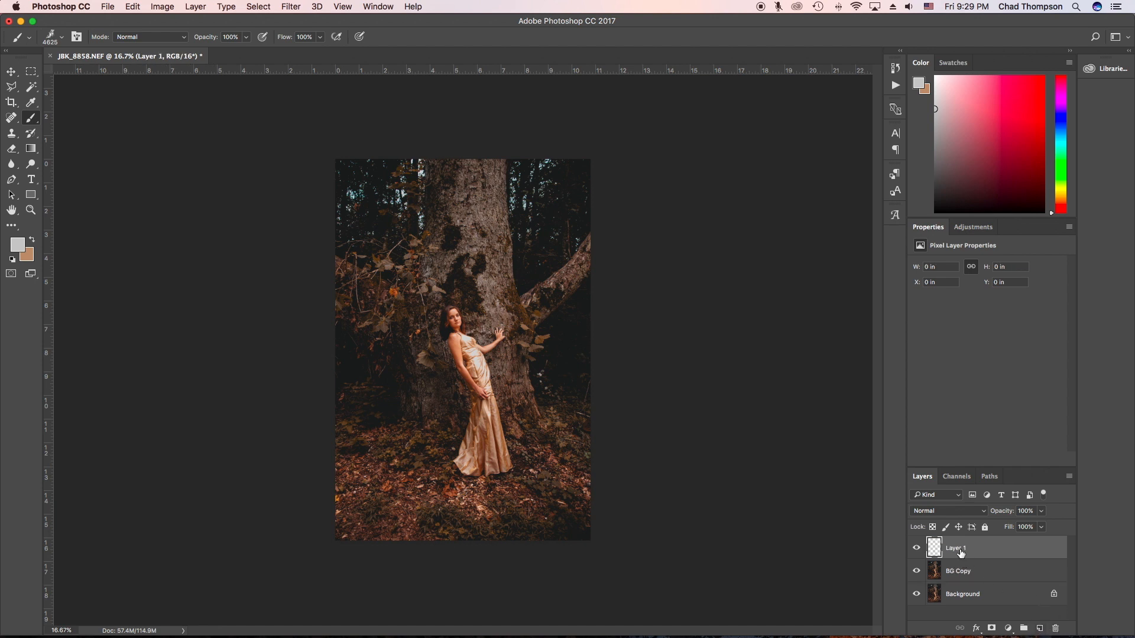
{"action": "type", "text": "Smoke"}
{"action": "key", "text": "Return"}
Ready the Brush tool with the 4625 px smoke brush and light grey c1c1c1 as the foreground colour.
{"action": "left_click", "coordinate": [63, 38]}
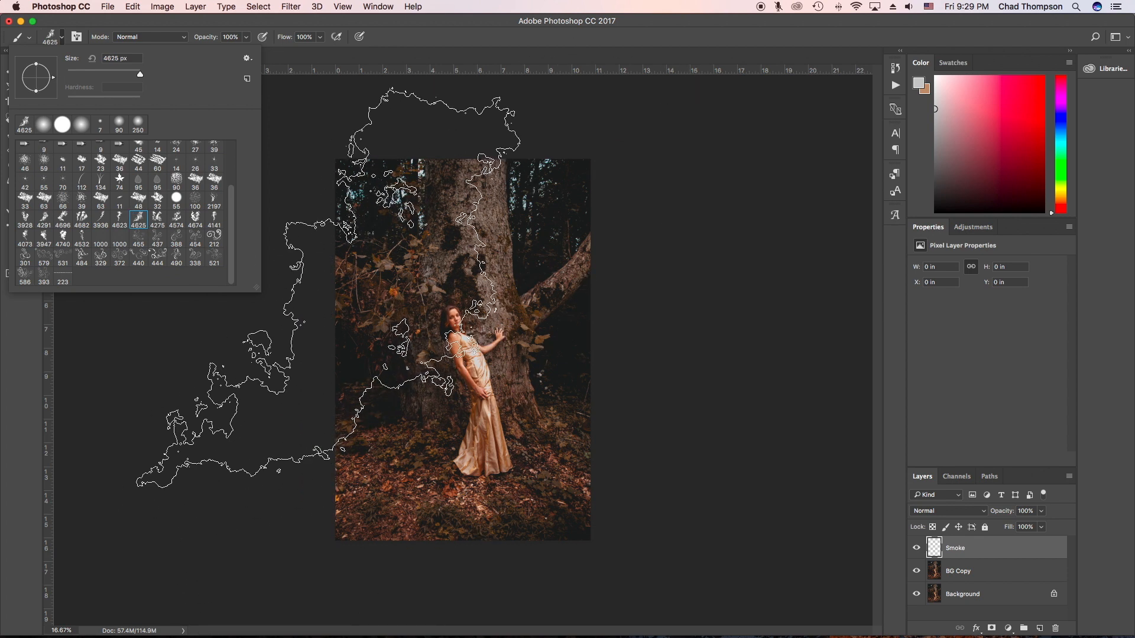
{"action": "left_click", "coordinate": [373, 57]}
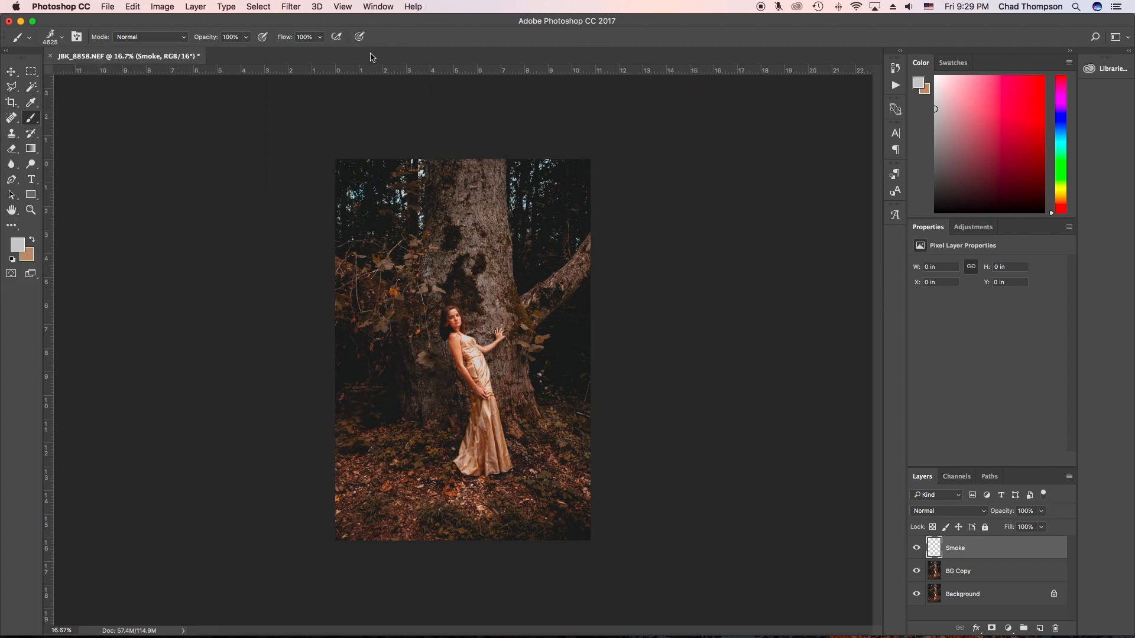
{"action": "left_click", "coordinate": [18, 246]}
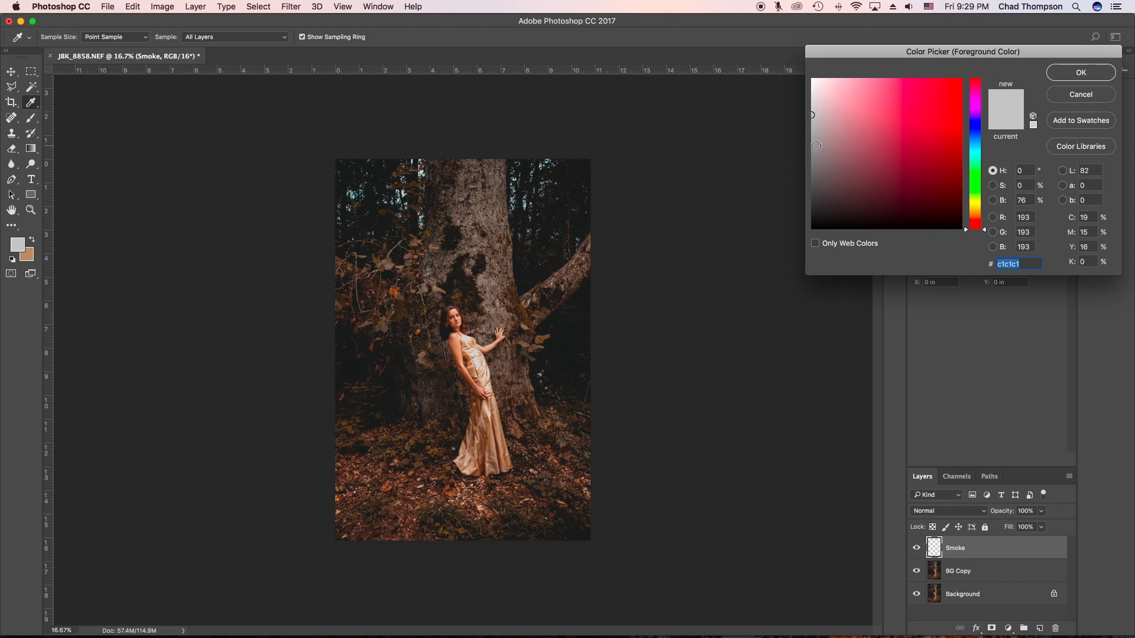
{"action": "left_click", "coordinate": [1071, 79]}
{"action": "key", "text": "b"}
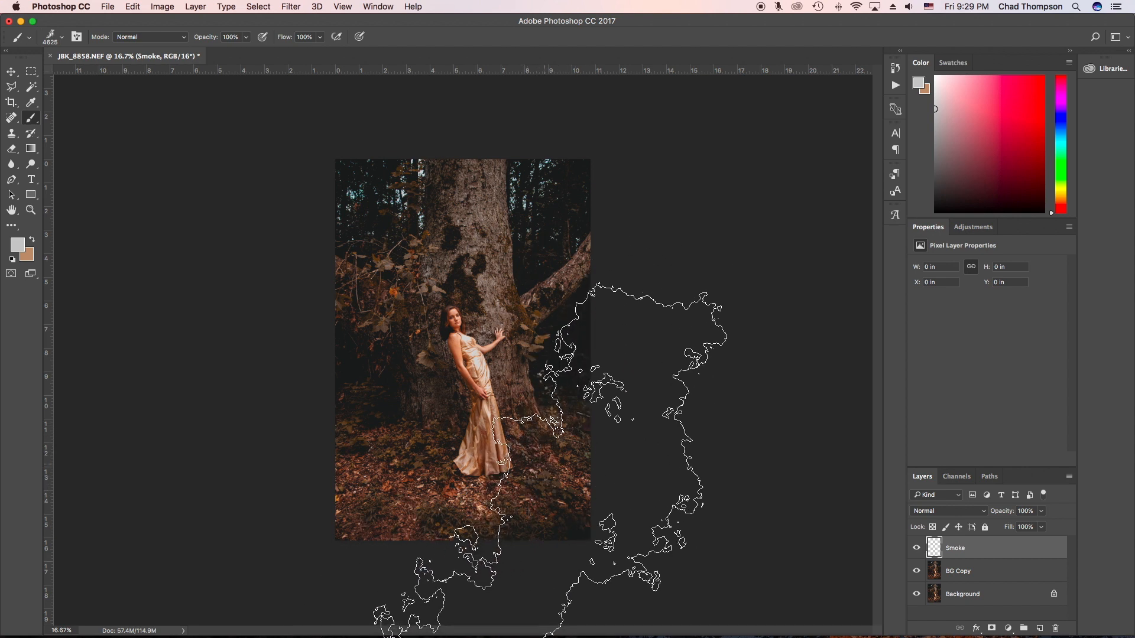
Stamp smoke on the Smoke layer over the photo's lower right, lower left and bottom centre around the woman.
{"action": "left_click", "coordinate": [550, 497]}
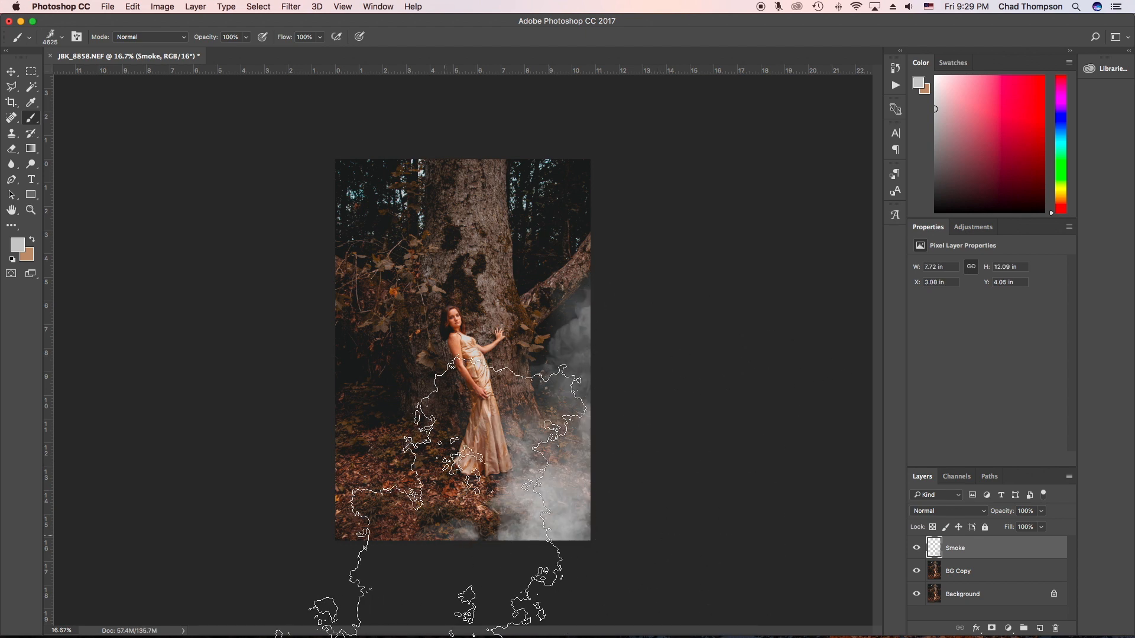
{"action": "left_click", "coordinate": [282, 533]}
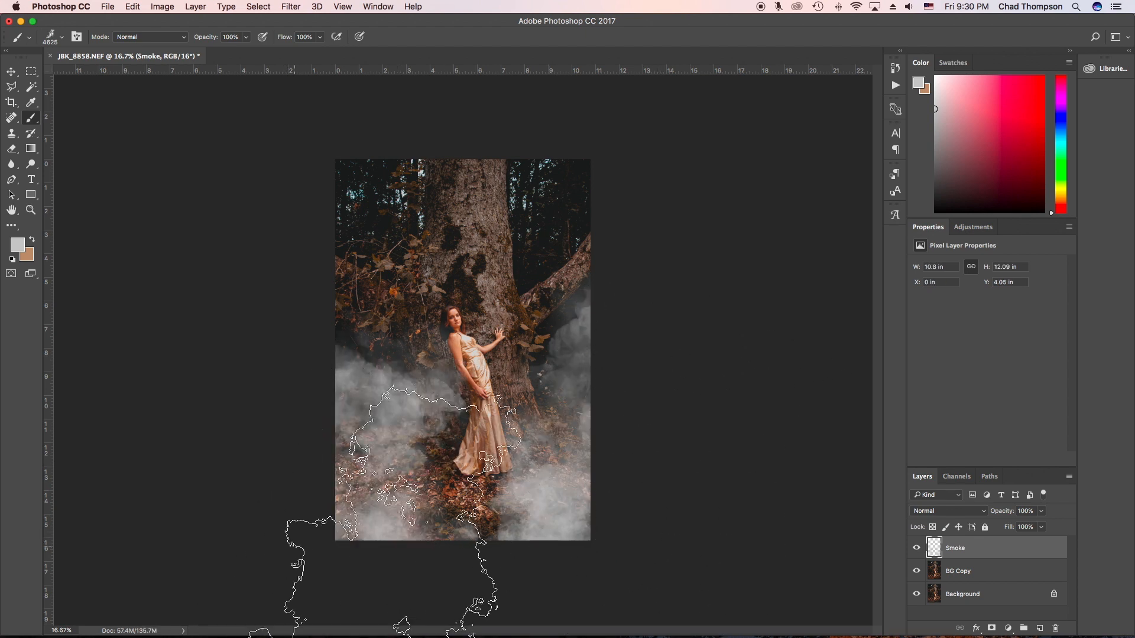
{"action": "left_click", "coordinate": [378, 605]}
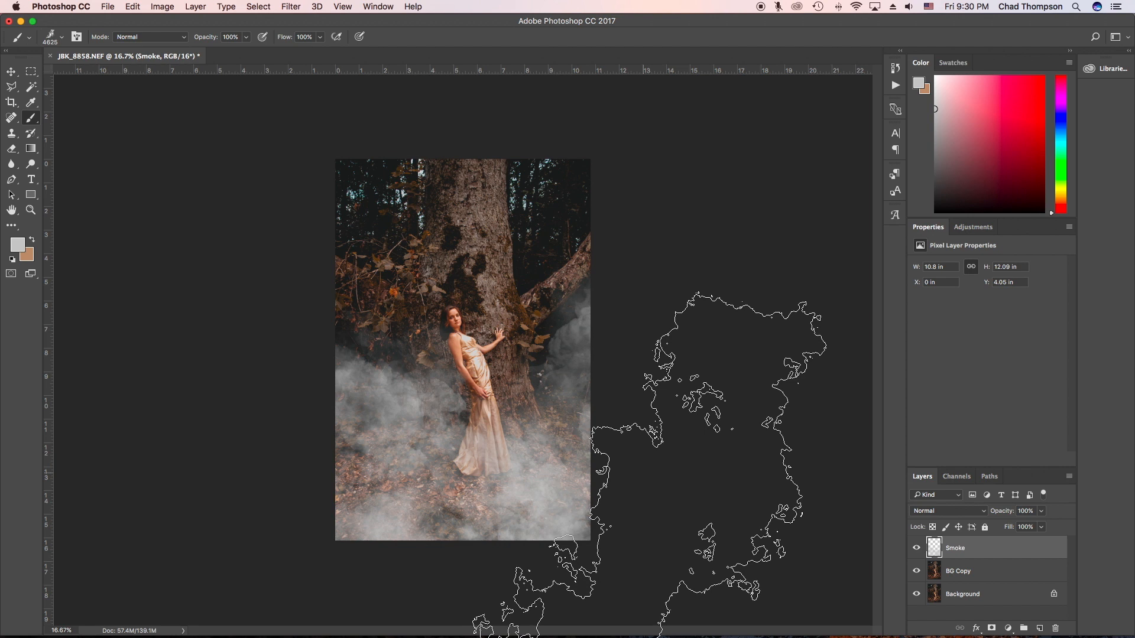
Lay out a Perspective Warp plane on the Smoke layer over the ground, narrowing its far edge to about knee height, and switch to warping.
{"action": "left_click", "coordinate": [132, 7]}
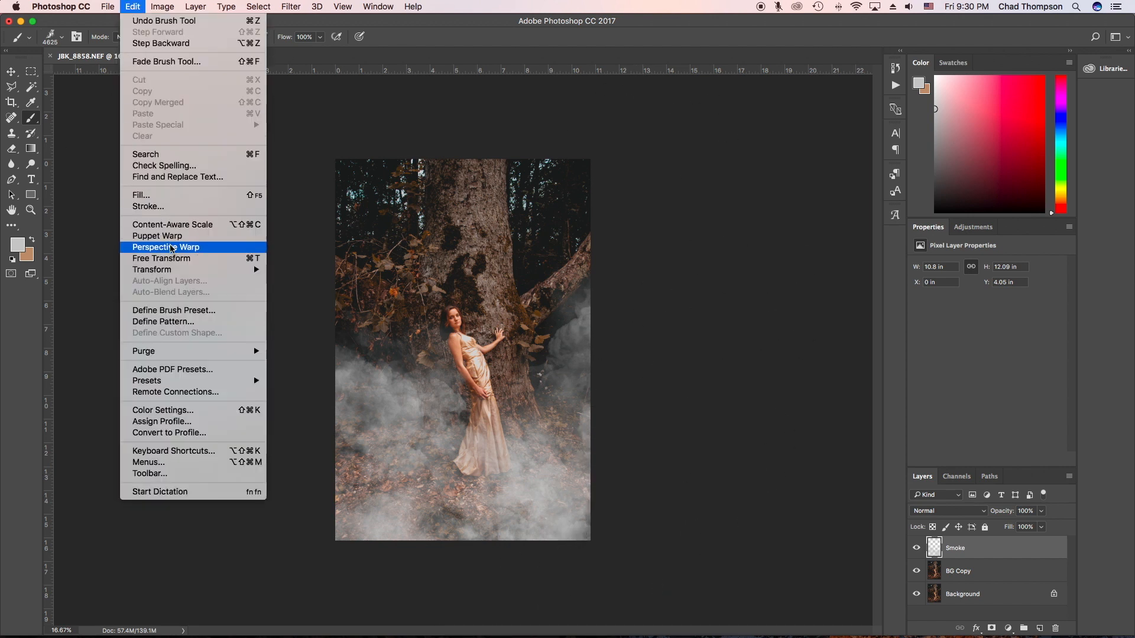
{"action": "left_click", "coordinate": [171, 248]}
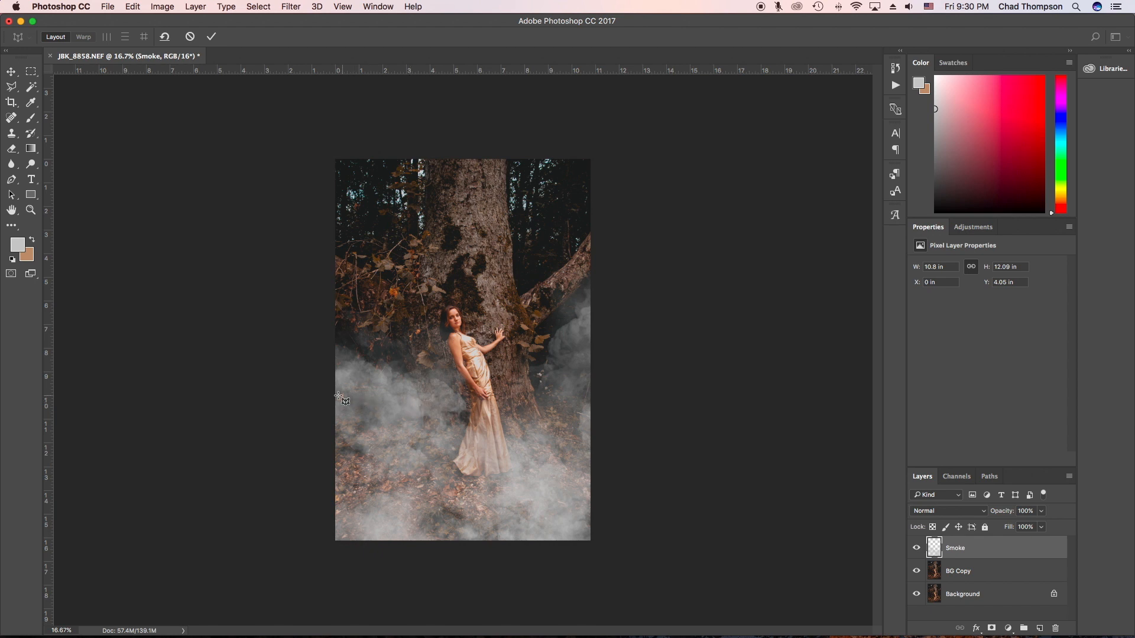
{"action": "left_click_drag", "start_coordinate": [332, 396], "coordinate": [595, 544]}
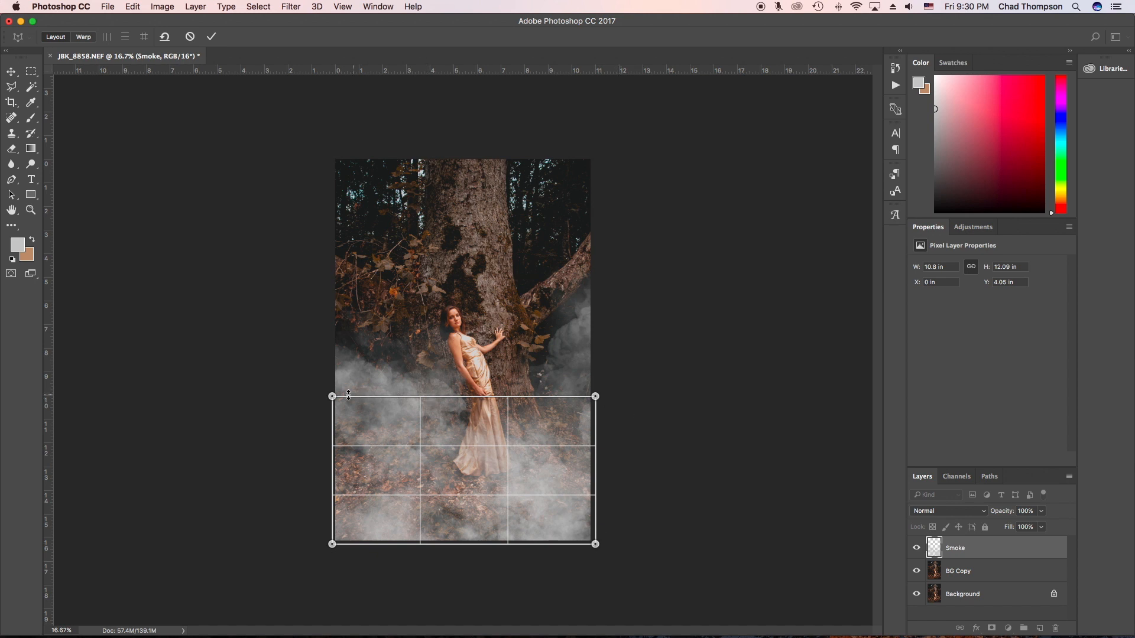
{"action": "left_click_drag", "start_coordinate": [332, 396], "coordinate": [346, 412]}
{"action": "left_click_drag", "start_coordinate": [595, 396], "coordinate": [580, 413]}
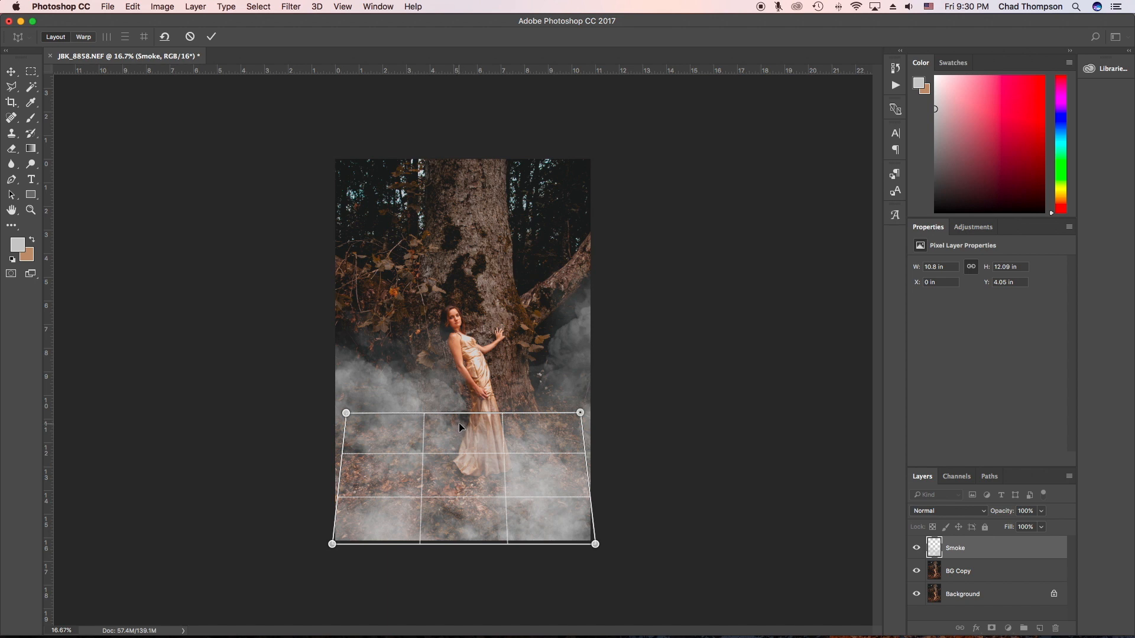
{"action": "left_click_drag", "start_coordinate": [346, 414], "coordinate": [344, 419]}
{"action": "left_click_drag", "start_coordinate": [580, 412], "coordinate": [580, 418]}
{"action": "key", "text": "h"}
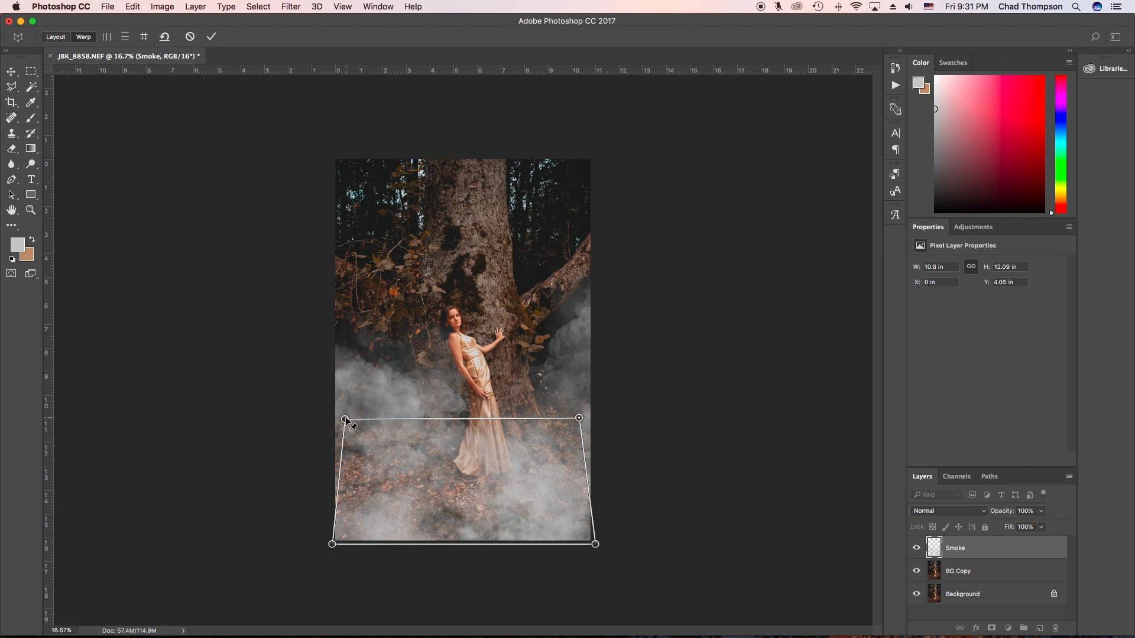
Warp the Smoke layer by lowering both far corners of the plane to the dress hem, and apply it.
{"action": "left_click_drag", "start_coordinate": [344, 419], "coordinate": [339, 467]}
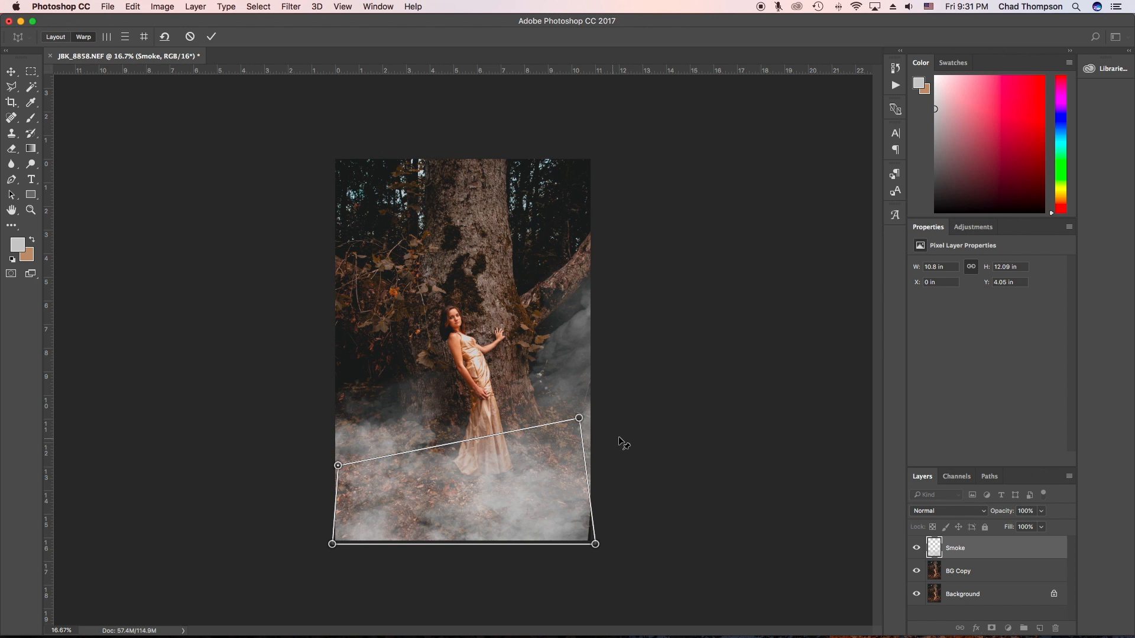
{"action": "left_click_drag", "start_coordinate": [579, 418], "coordinate": [580, 474]}
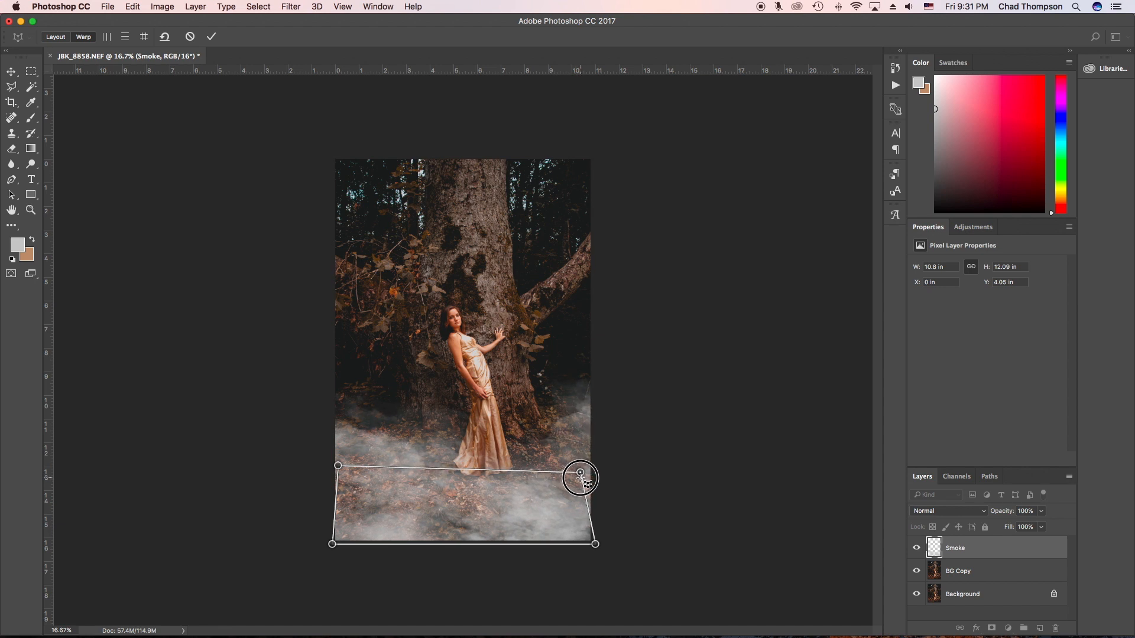
{"action": "key", "text": "Escape"}
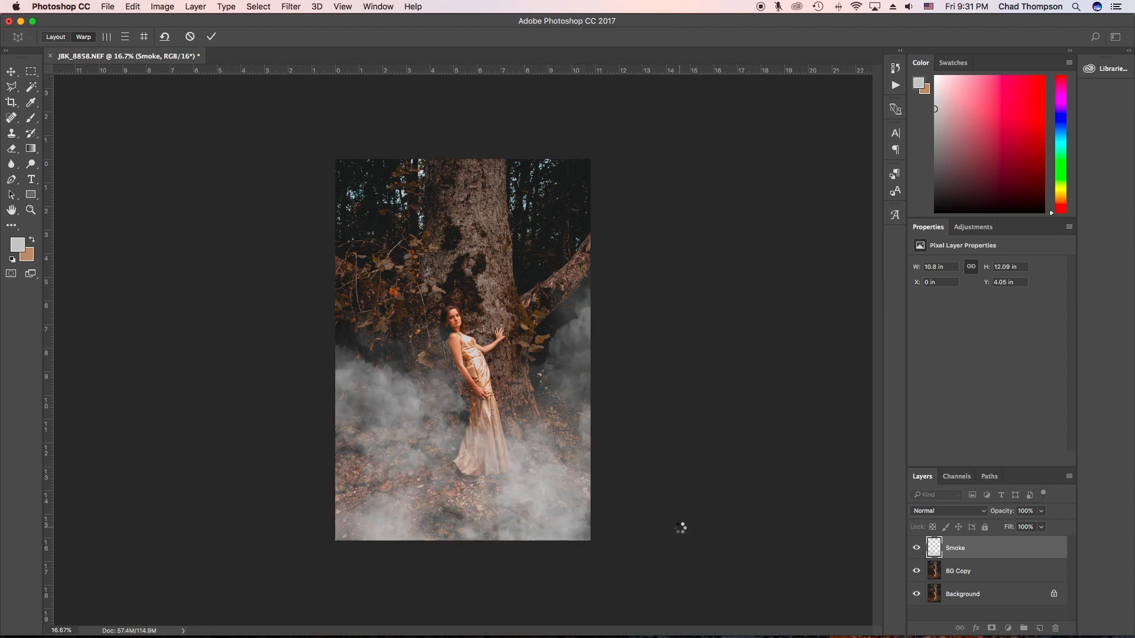
{"action": "key", "text": "b"}
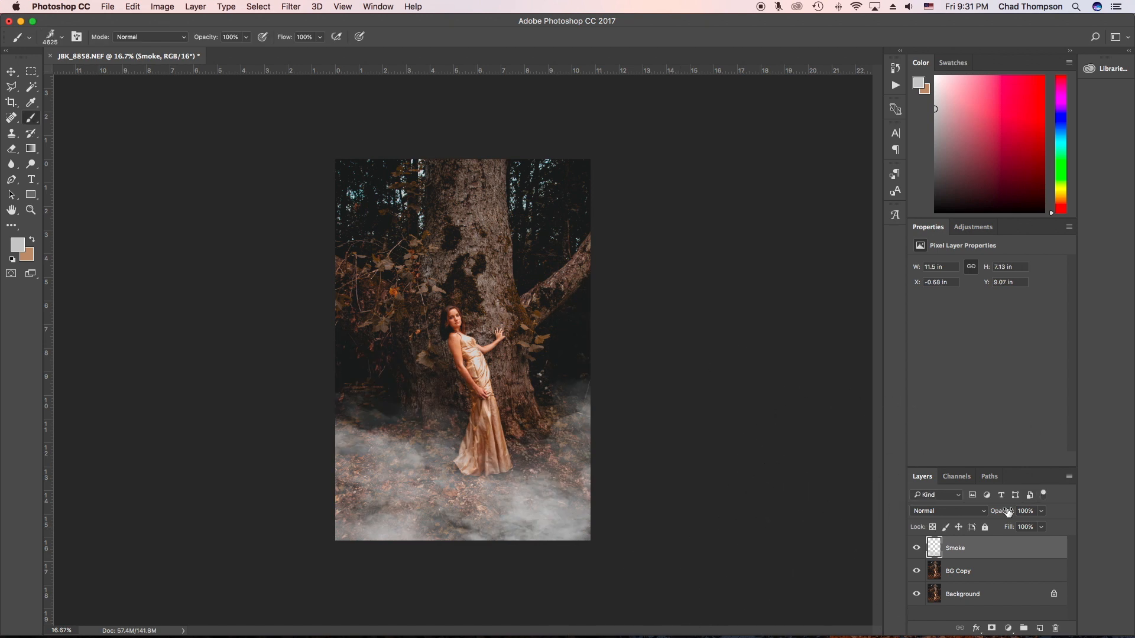
Compare the photo with and without the Smoke layer.
{"action": "left_click", "coordinate": [916, 549]}
{"action": "left_click", "coordinate": [916, 550]}
{"action": "left_click", "coordinate": [915, 550]}
{"action": "left_click", "coordinate": [915, 547]}
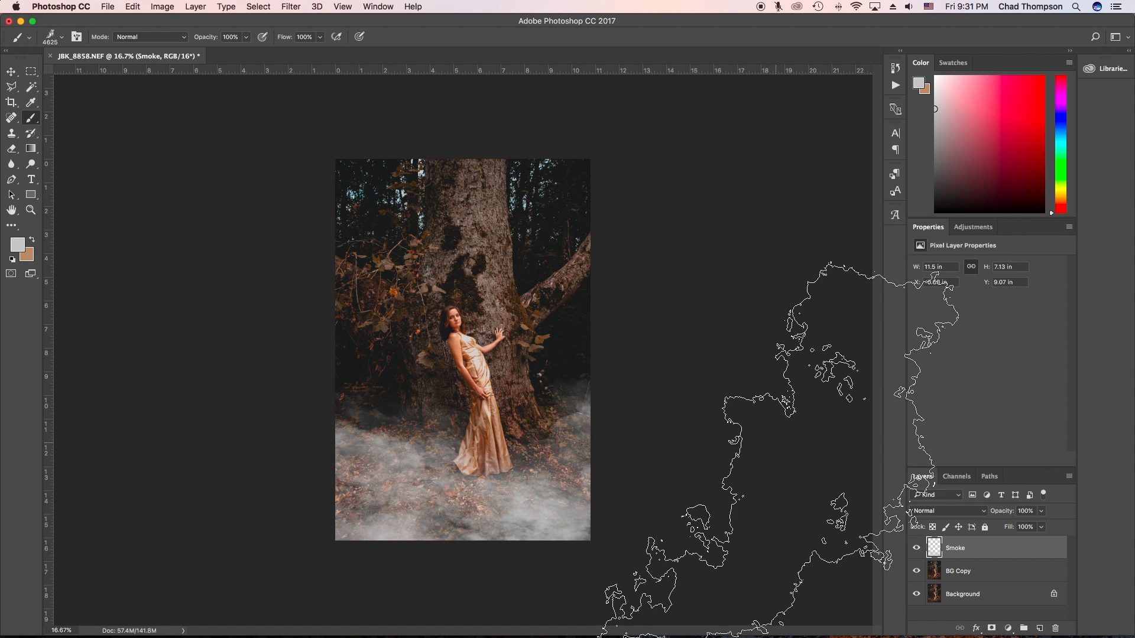
Try the Soft Light and Screen blend modes on the Smoke layer.
{"action": "left_click", "coordinate": [944, 512]}
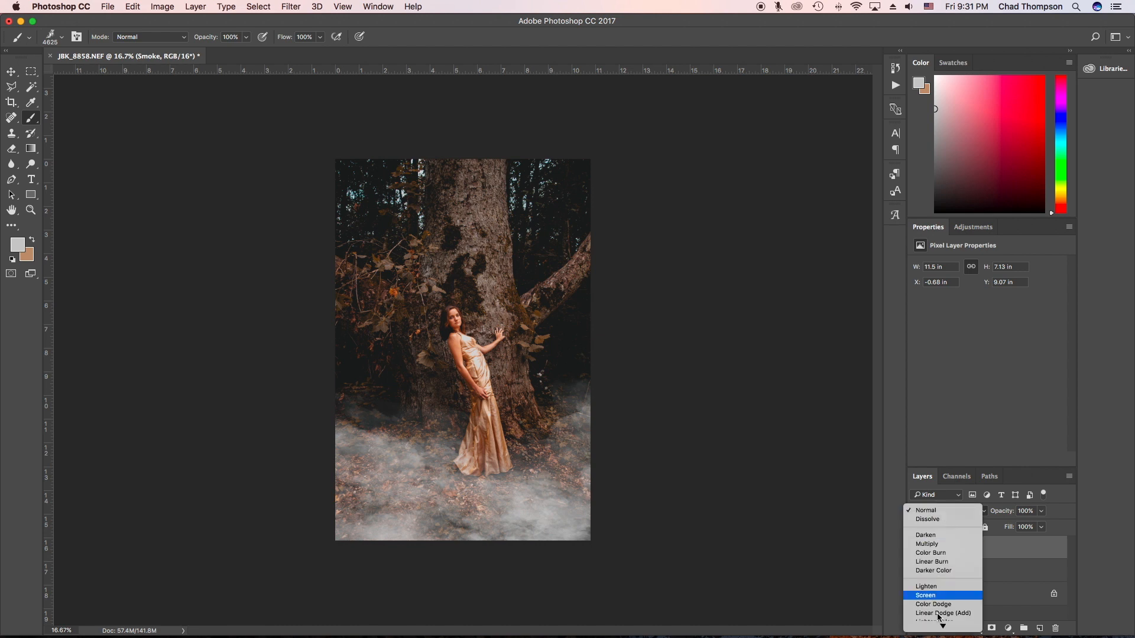
{"action": "mouse_move", "coordinate": [941, 625]}
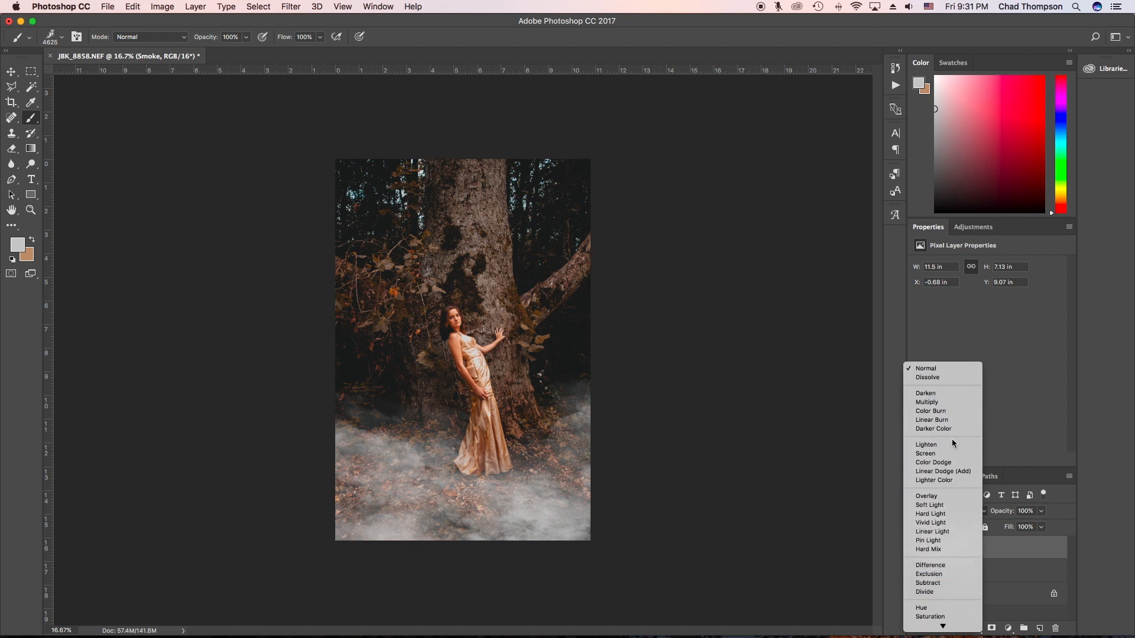
{"action": "left_click", "coordinate": [937, 505]}
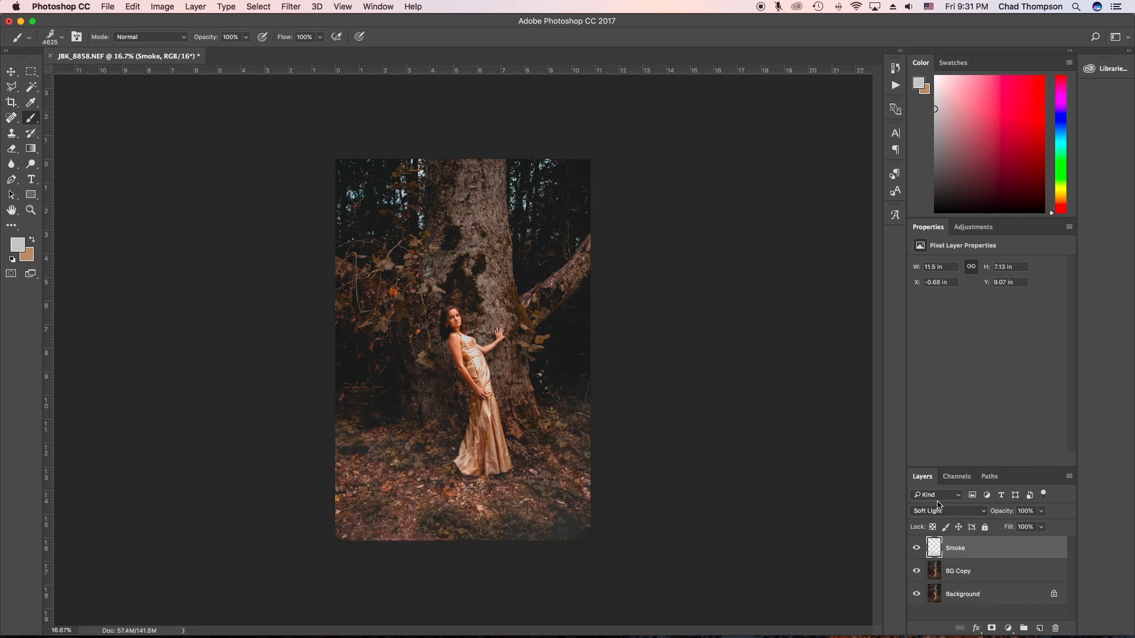
{"action": "left_click", "coordinate": [940, 512]}
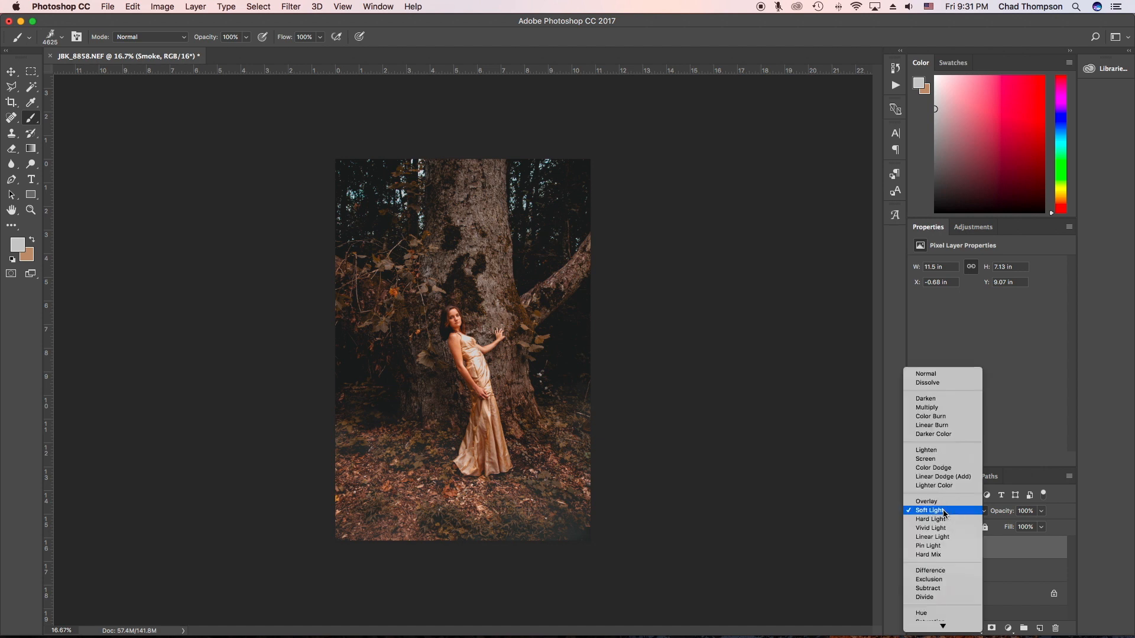
{"action": "left_click", "coordinate": [945, 460]}
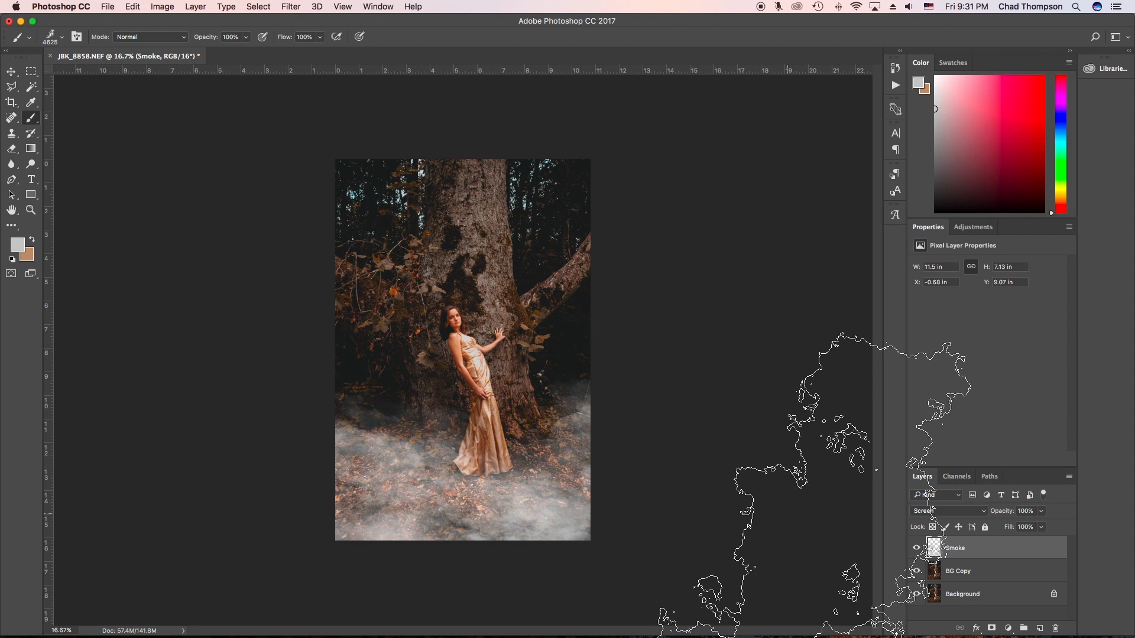
Lower the Smoke layer's opacity to 89%.
{"action": "left_click", "coordinate": [1041, 512]}
{"action": "left_click", "coordinate": [1031, 512]}
{"action": "type", "text": "700"}
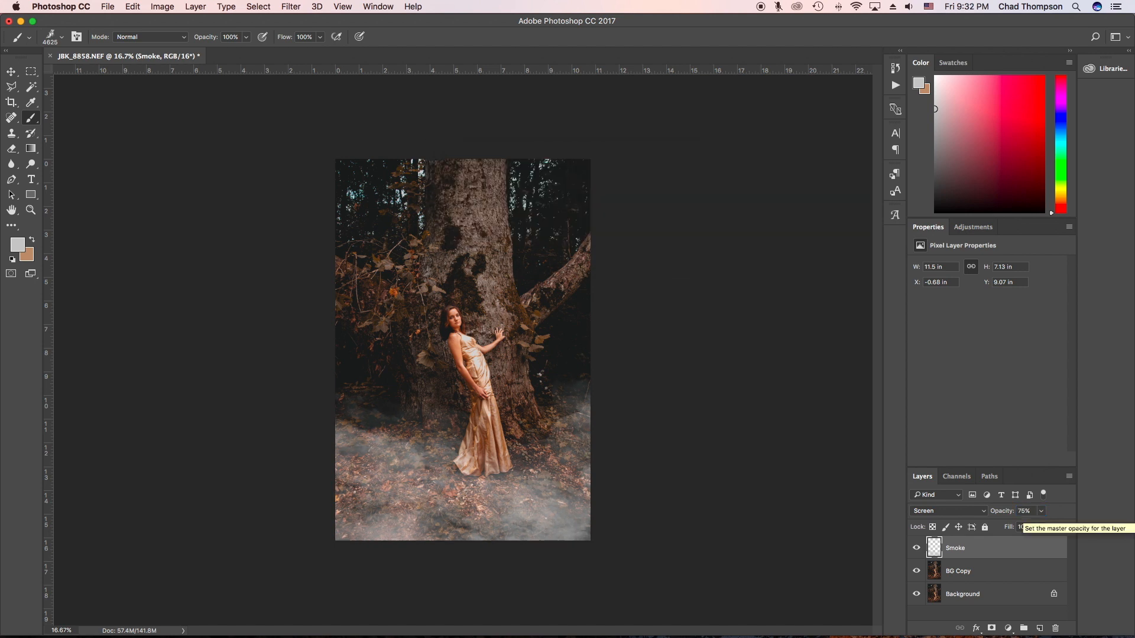
{"action": "left_click", "coordinate": [1042, 511]}
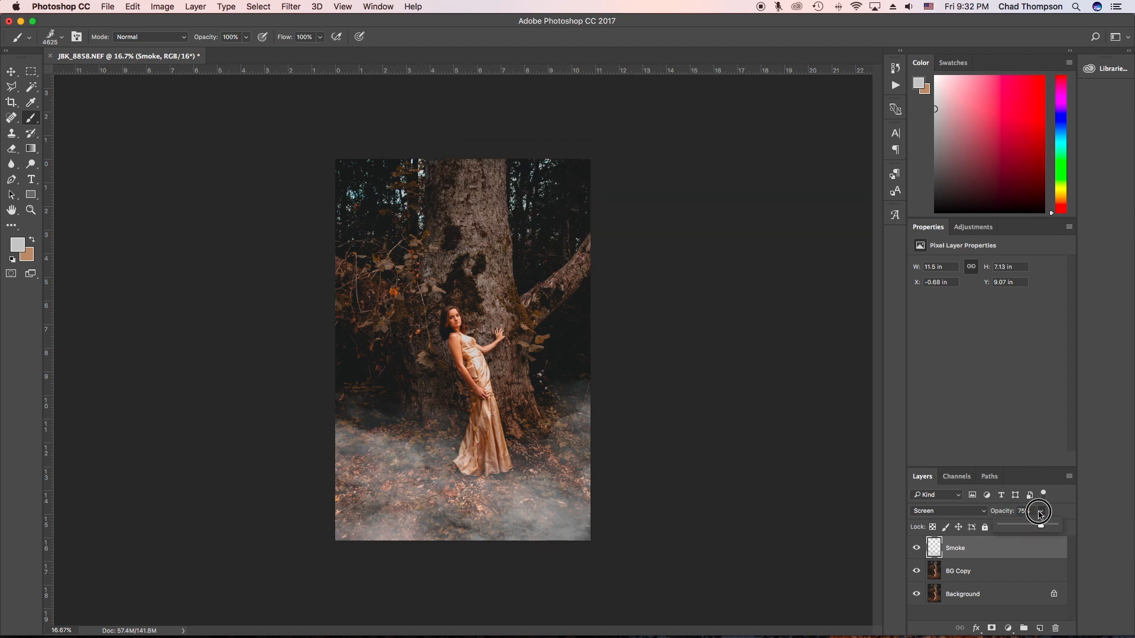
{"action": "left_click_drag", "start_coordinate": [1042, 527], "coordinate": [1050, 529]}
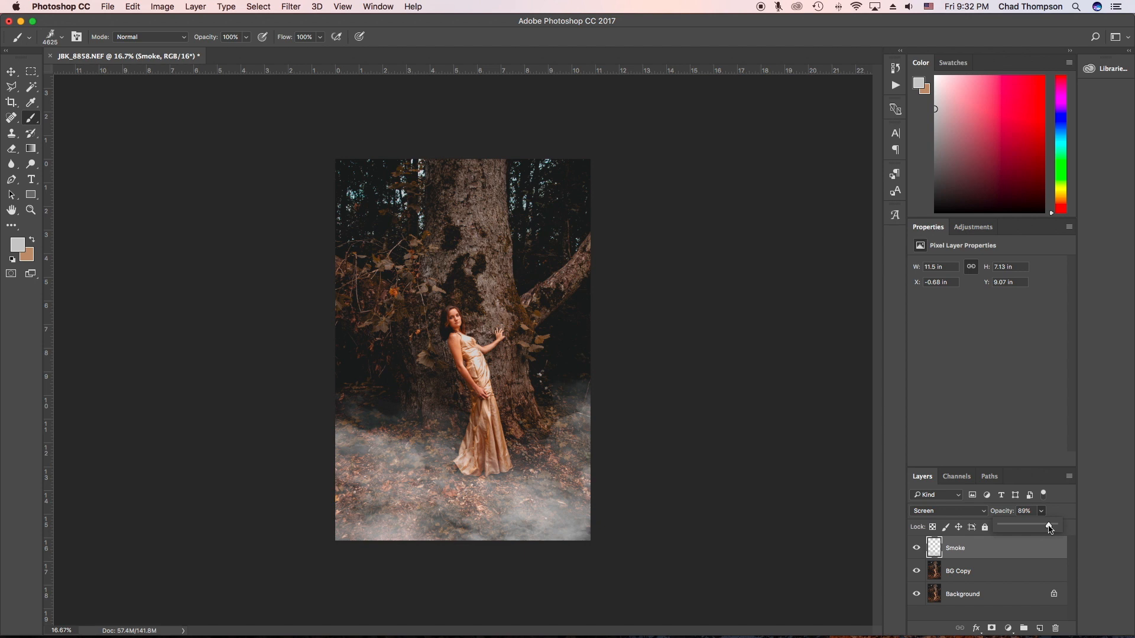
Try the Multiply blend mode on the Smoke layer and set its blend mode back to Normal.
{"action": "left_click", "coordinate": [972, 512]}
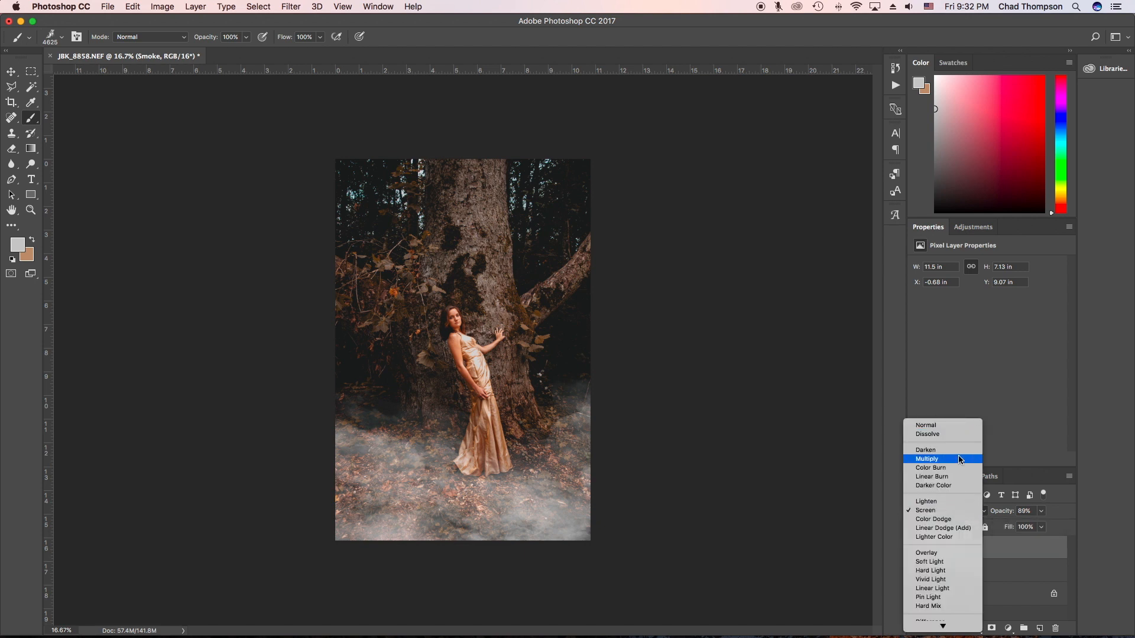
{"action": "left_click", "coordinate": [940, 460]}
{"action": "left_click", "coordinate": [940, 511]}
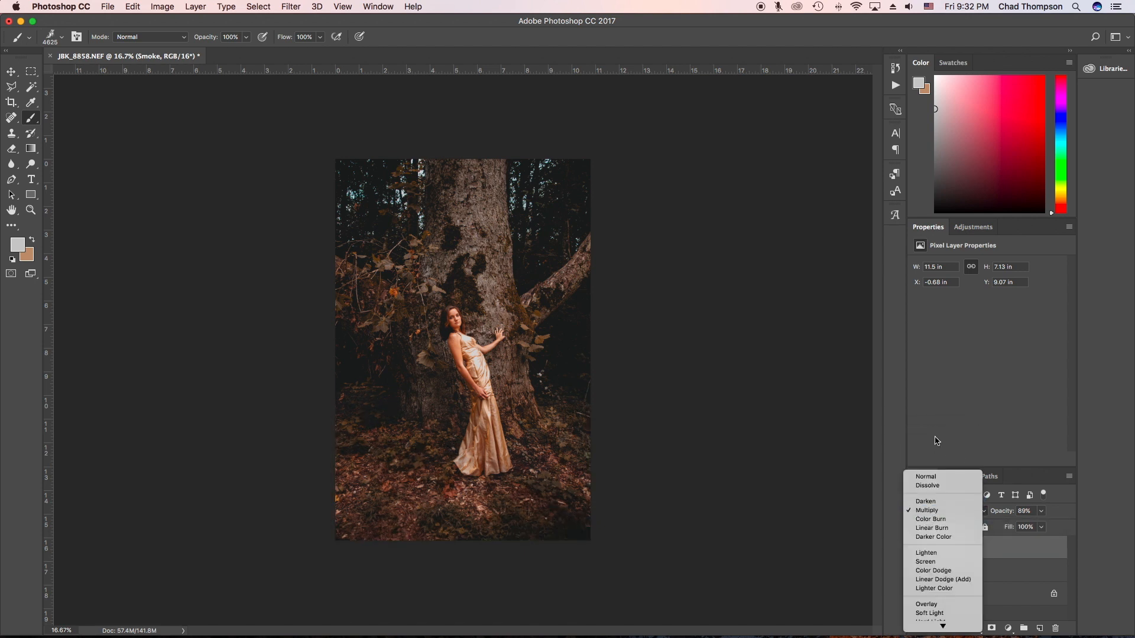
{"action": "left_click", "coordinate": [936, 477]}
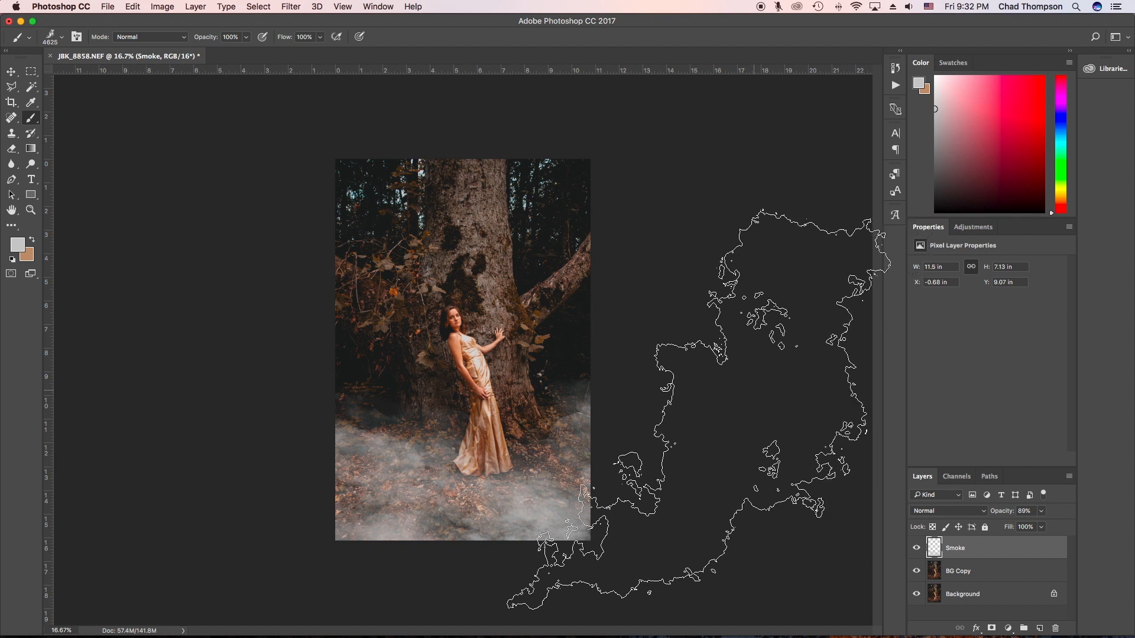
Add an empty layer above the Smoke layer and change the brush's foreground colour to a darker medium grey.
{"action": "left_click", "coordinate": [1040, 629]}
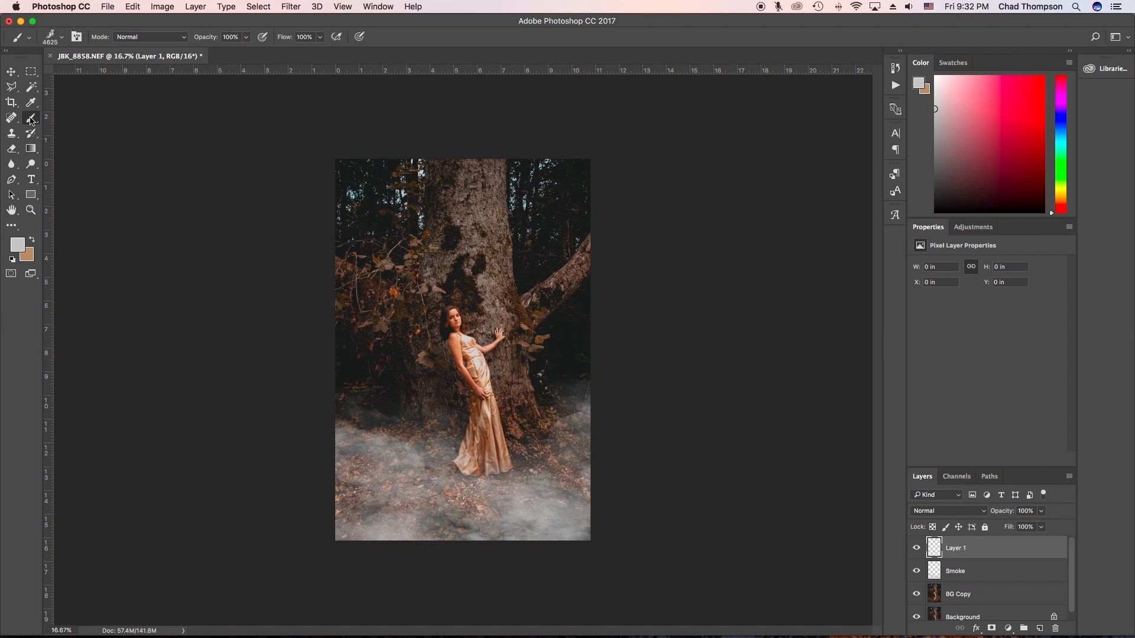
{"action": "left_click", "coordinate": [19, 245]}
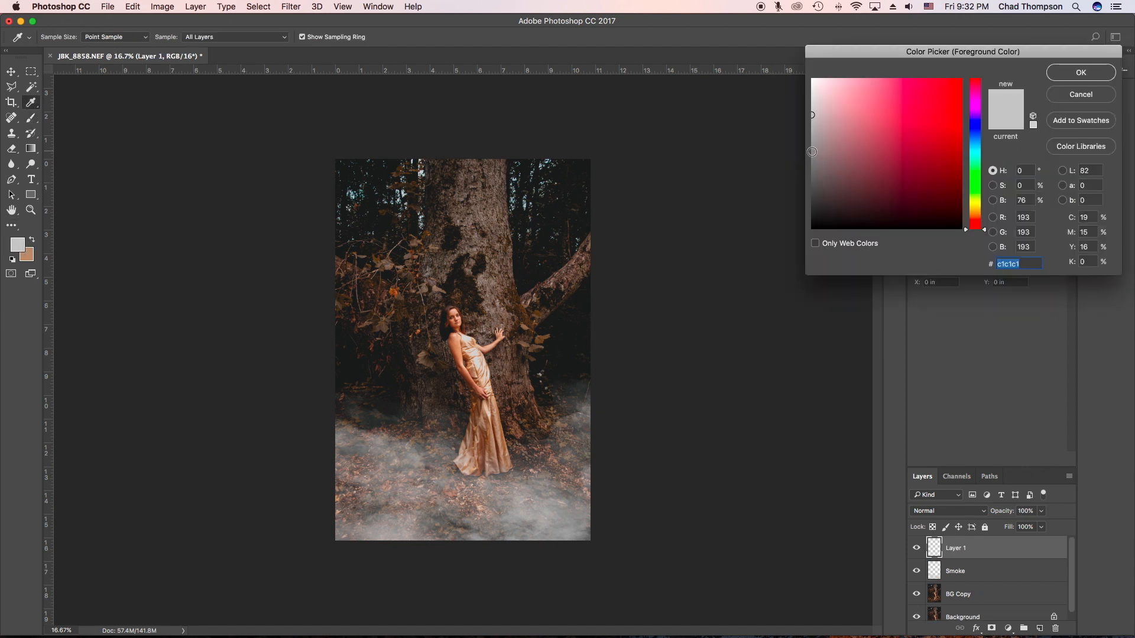
{"action": "left_click", "coordinate": [813, 159]}
{"action": "left_click", "coordinate": [1061, 77]}
{"action": "key", "text": "b"}
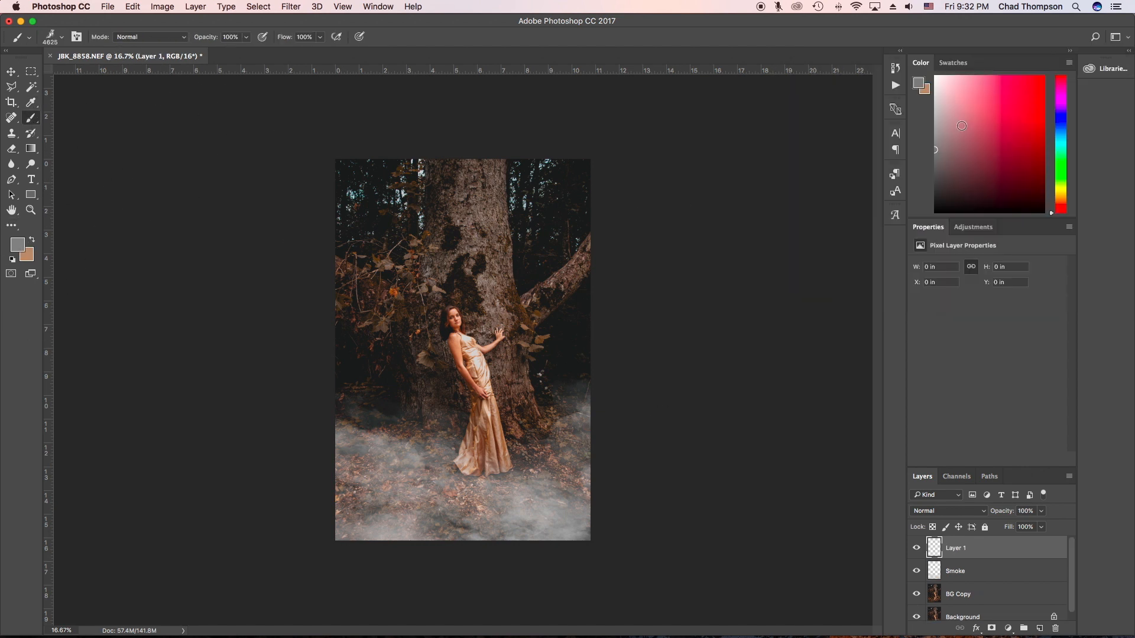
Rename the new empty layer "Smoke 2".
{"action": "double_click", "coordinate": [961, 550]}
{"action": "type", "text": "Smoke 2"}
{"action": "key", "text": "Return"}
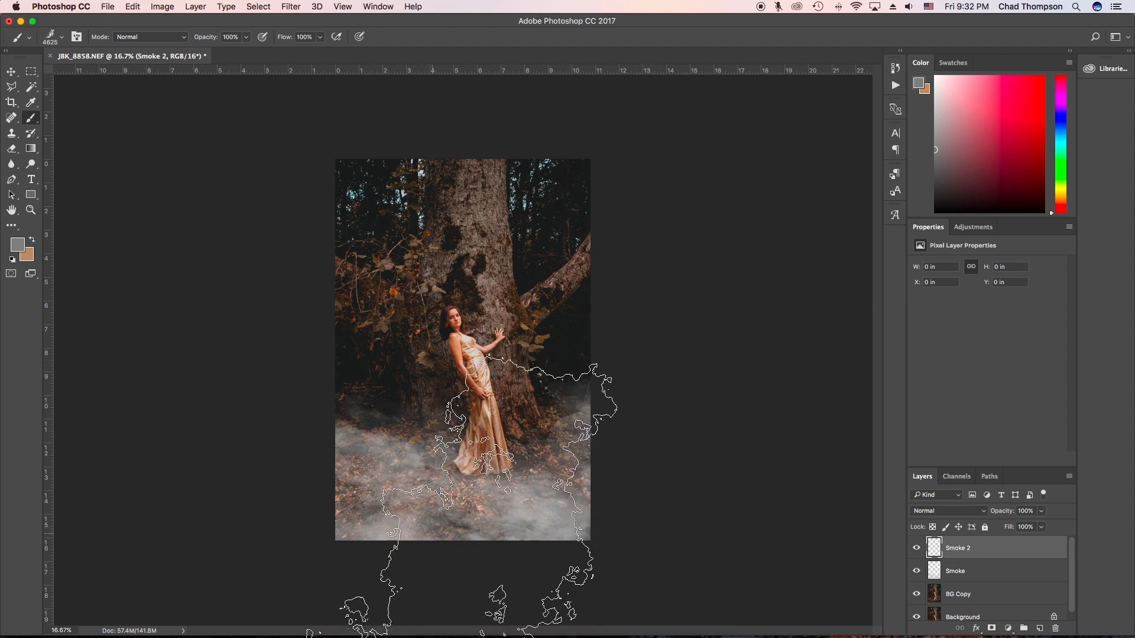
Reduce the smoke brush size to 2600 px.
{"action": "key", "text": "bracketleft"}
{"action": "key", "text": "bracketleft"}
{"action": "key", "text": "bracketleft"}
{"action": "key", "text": "bracketleft"}
{"action": "key", "text": "bracketleft"}
{"action": "key", "text": "bracketleft"}
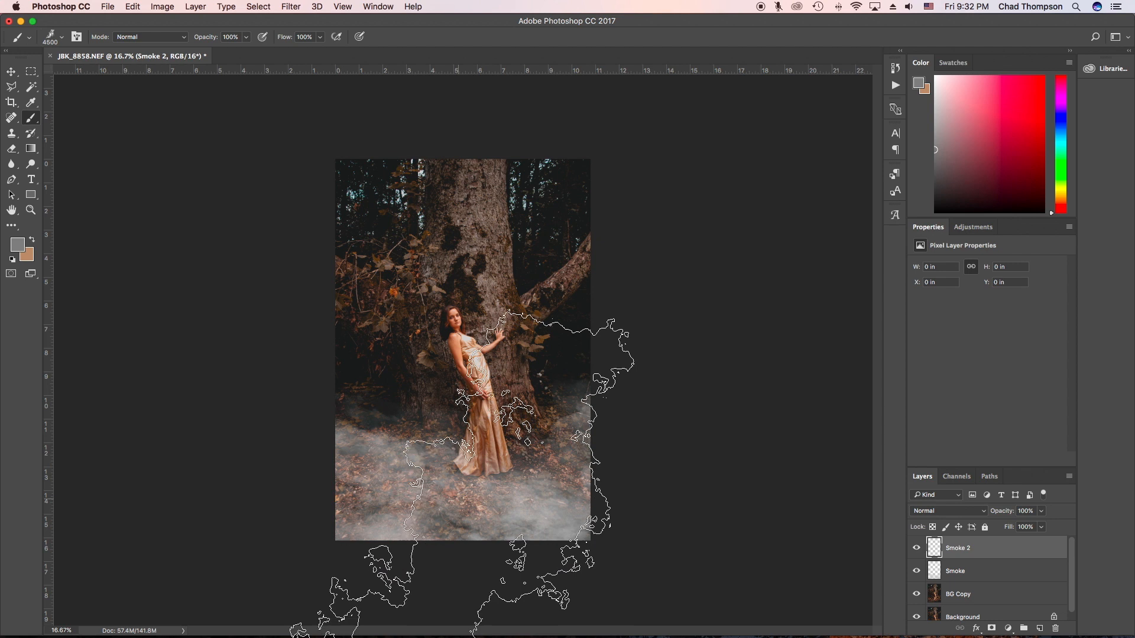
{"action": "key", "text": "bracketleft"}
{"action": "key", "text": "bracketleft"}
{"action": "key", "text": "bracketleft"}
{"action": "key", "text": "bracketleft"}
{"action": "key", "text": "bracketleft"}
{"action": "key", "text": "bracketleft"}
{"action": "key", "text": "bracketleft"}
{"action": "key", "text": "bracketleft"}
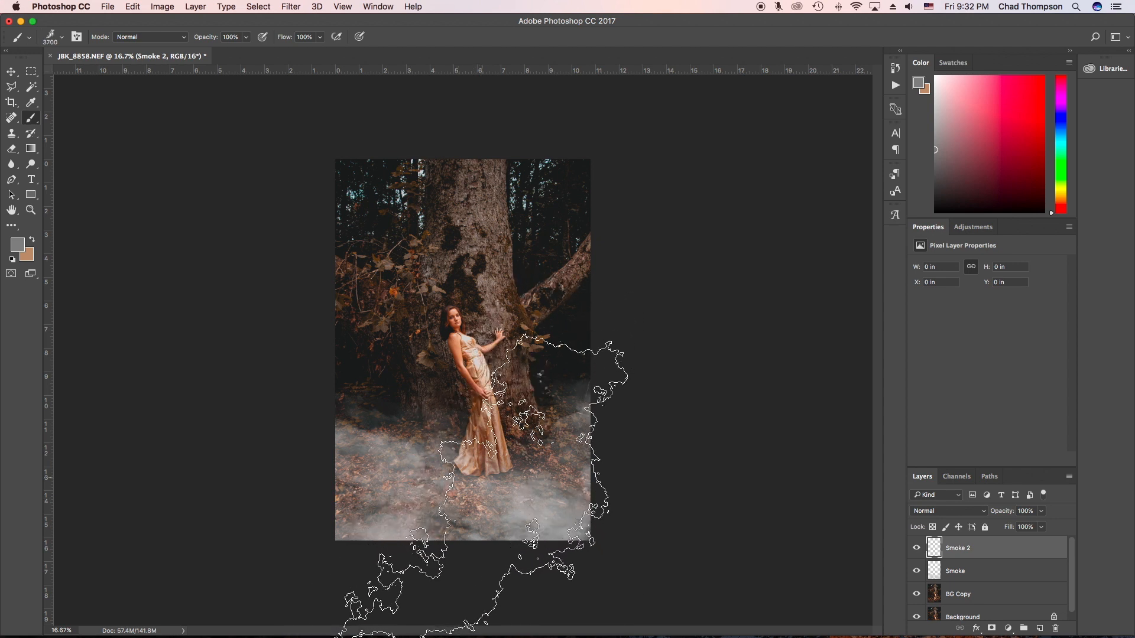
{"action": "key", "text": "bracketleft"}
{"action": "key", "text": "bracketleft"}
{"action": "key", "text": "bracketleft"}
{"action": "key", "text": "bracketleft"}
{"action": "key", "text": "bracketleft"}
{"action": "key", "text": "bracketleft"}
{"action": "key", "text": "bracketleft"}
{"action": "key", "text": "bracketleft"}
{"action": "key", "text": "bracketleft"}
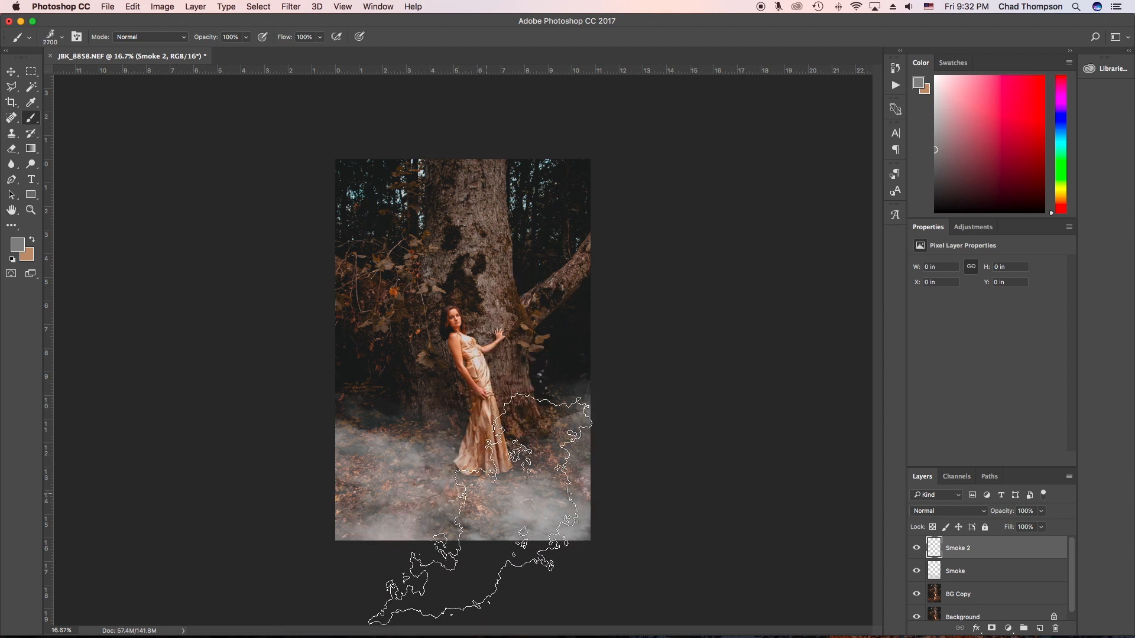
{"action": "key", "text": "bracketright"}
{"action": "key", "text": "bracketright"}
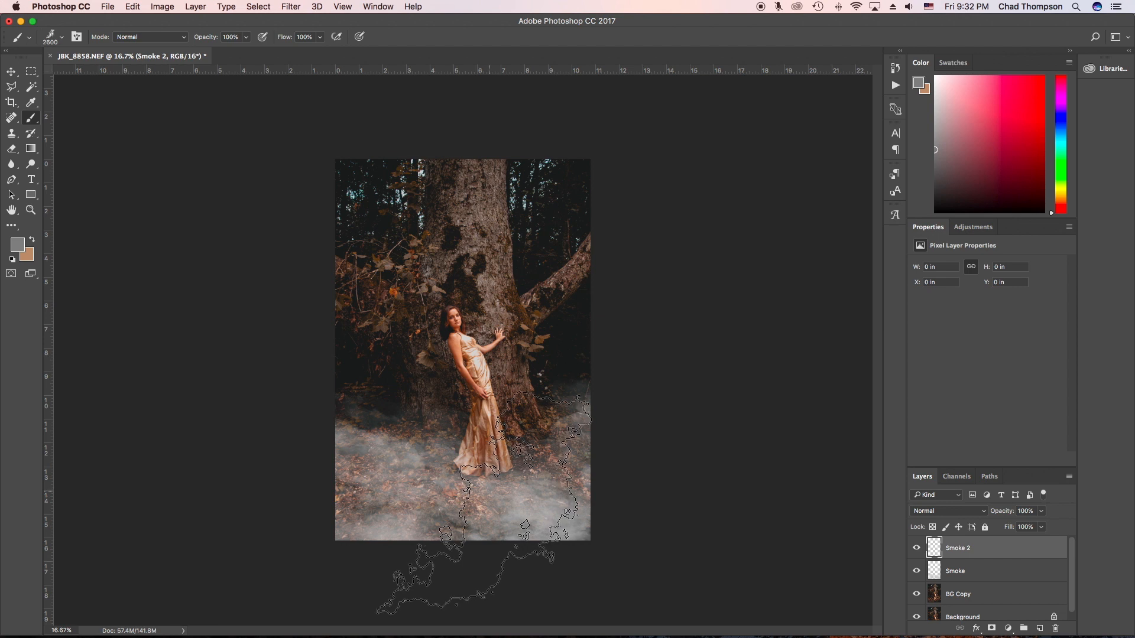
Stamp darker smoke on the Smoke 2 layer over the photo's lower right and lower left, and set the layer's opacity to 50%.
{"action": "left_click", "coordinate": [526, 485]}
{"action": "left_click", "coordinate": [373, 507]}
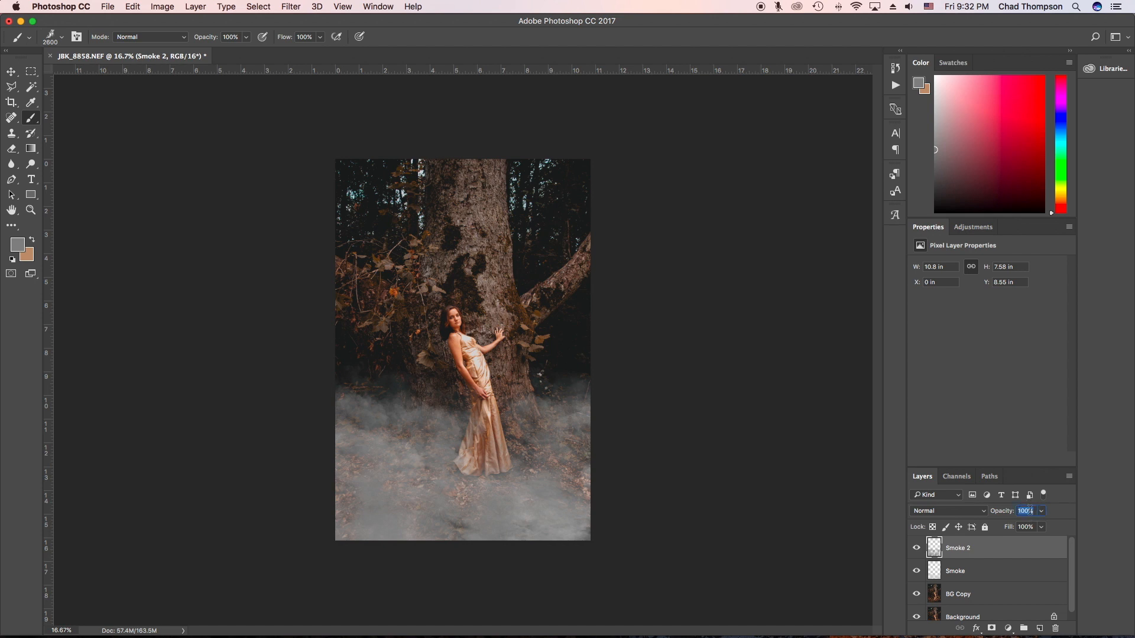
{"action": "type", "text": "50"}
{"action": "key", "text": "Return"}
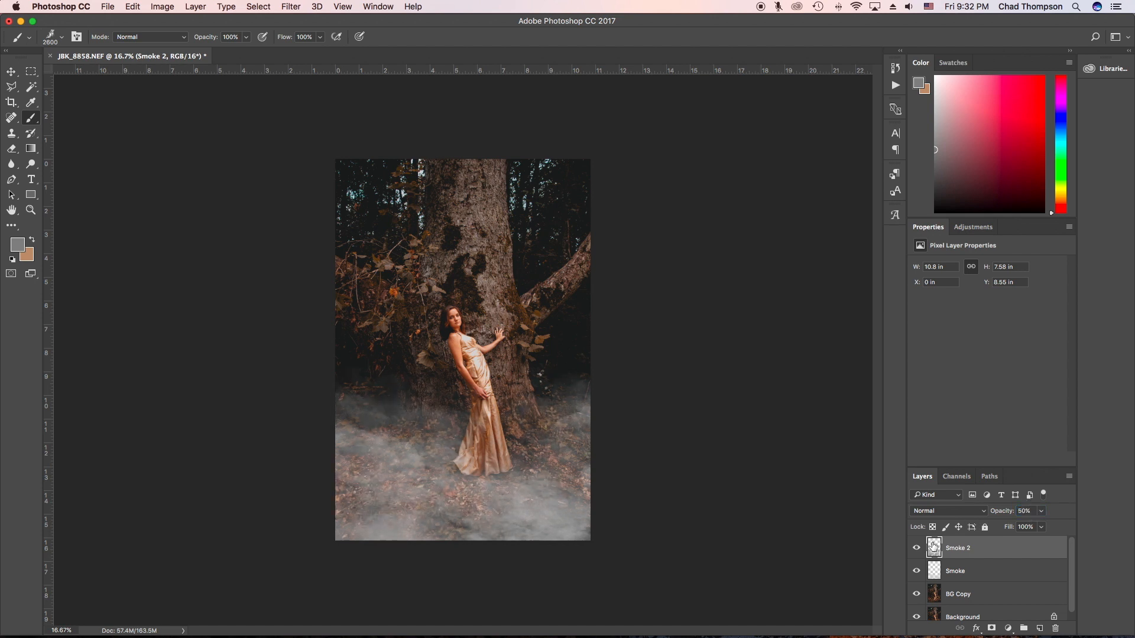
Lay out a Perspective Warp plane on the Smoke 2 layer over the ground, with its far edge lowered and narrowed.
{"action": "left_click", "coordinate": [133, 6]}
{"action": "left_click", "coordinate": [171, 246]}
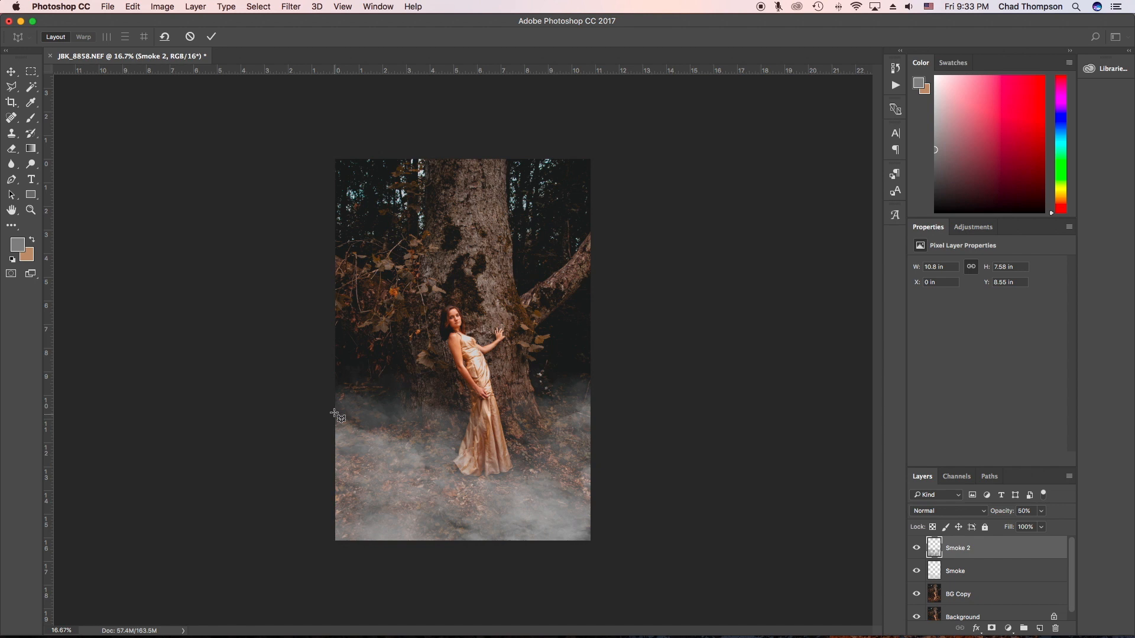
{"action": "left_click_drag", "start_coordinate": [332, 408], "coordinate": [598, 548]}
{"action": "left_click_drag", "start_coordinate": [333, 408], "coordinate": [347, 433]}
{"action": "left_click_drag", "start_coordinate": [599, 408], "coordinate": [579, 437]}
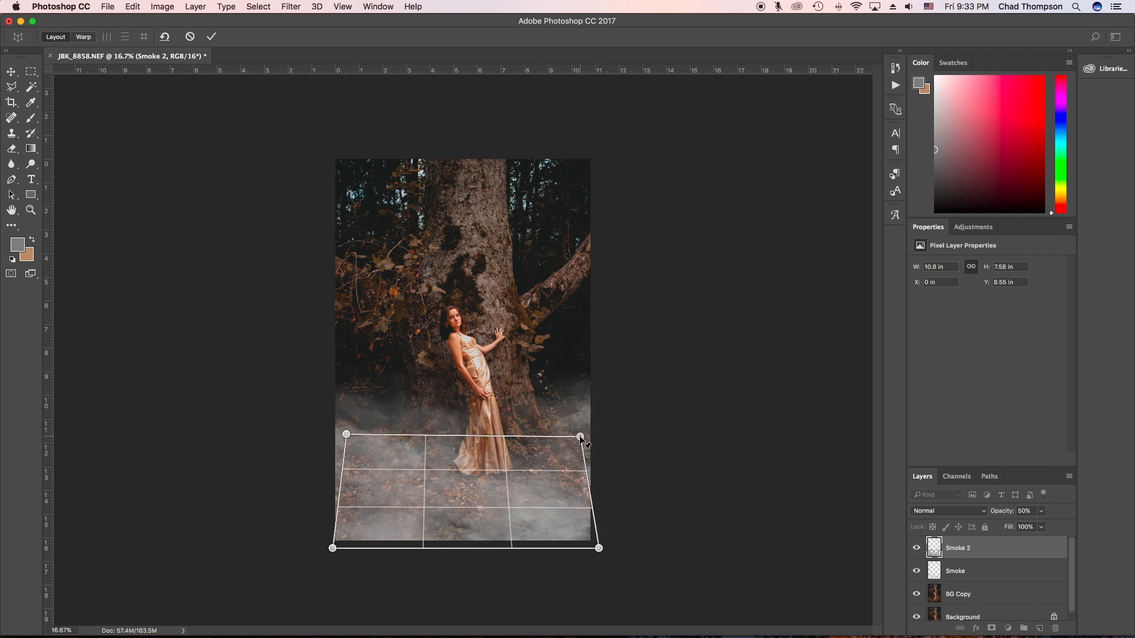
Warp the Smoke 2 layer by pulling the plane's far corners slightly down and inward, apply it, and return to the Brush tool.
{"action": "mouse_move", "coordinate": [346, 435]}
{"action": "left_mouse_down"}
{"action": "mouse_move", "coordinate": [348, 417]}
{"action": "mouse_move", "coordinate": [337, 451]}
{"action": "mouse_move", "coordinate": [361, 450]}
{"action": "mouse_move", "coordinate": [344, 446]}
{"action": "left_mouse_up"}
{"action": "mouse_move", "coordinate": [580, 437]}
{"action": "left_mouse_down"}
{"action": "mouse_move", "coordinate": [553, 451]}
{"action": "mouse_move", "coordinate": [569, 445]}
{"action": "mouse_move", "coordinate": [574, 456]}
{"action": "left_mouse_up"}
{"action": "key", "text": "Return"}
{"action": "key", "text": "b"}
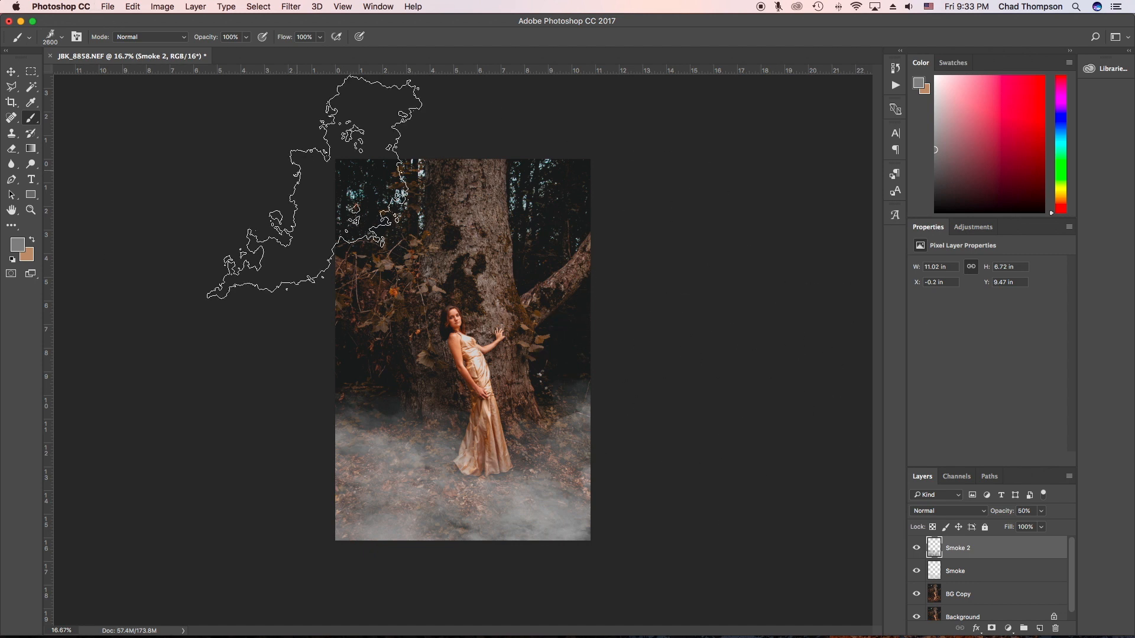
Switch to Lightroom, select the first photo in the Smoke Tutorial collection, and view it with the lights out.
{"action": "mouse_move", "coordinate": [579, 635]}
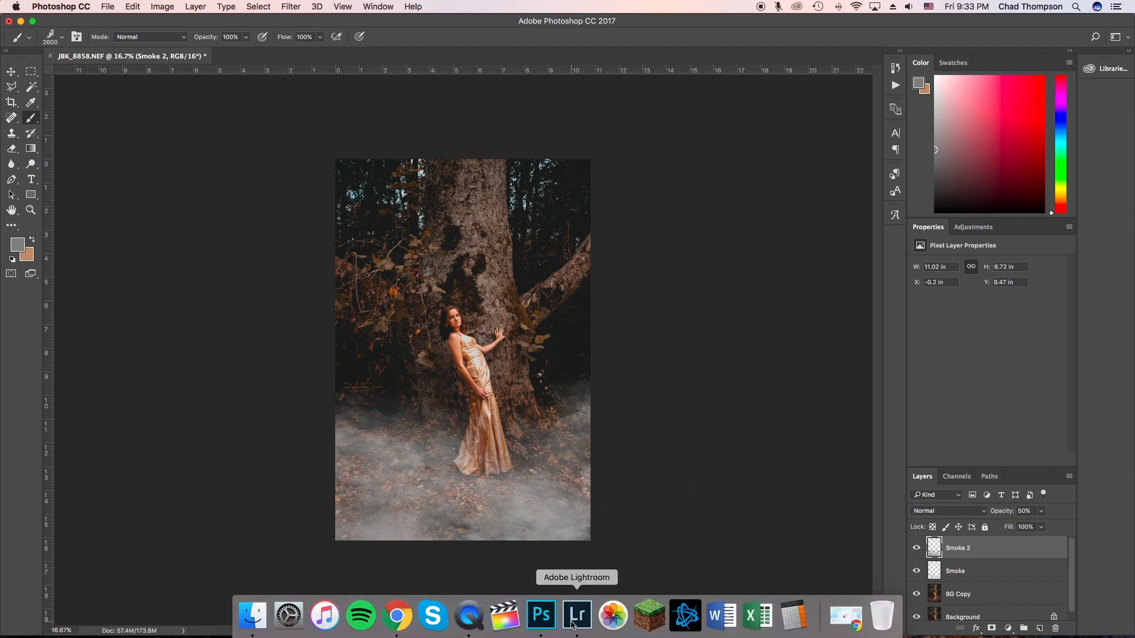
{"action": "left_click", "coordinate": [574, 624]}
{"action": "left_click", "coordinate": [22, 615]}
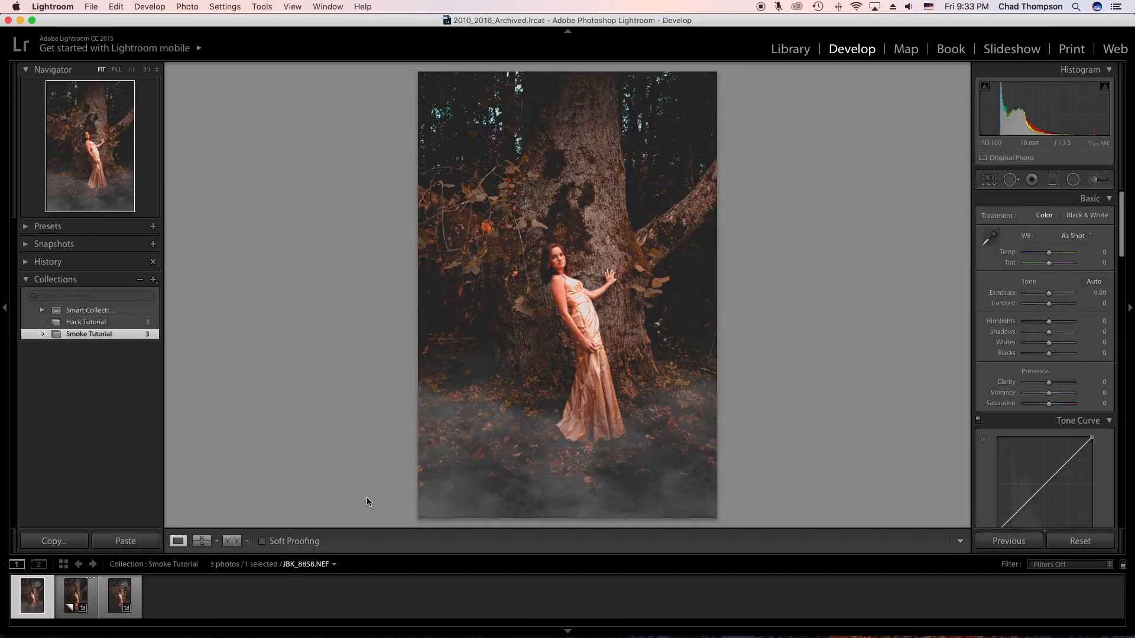
{"action": "key", "text": "l"}
{"action": "key", "text": "l"}
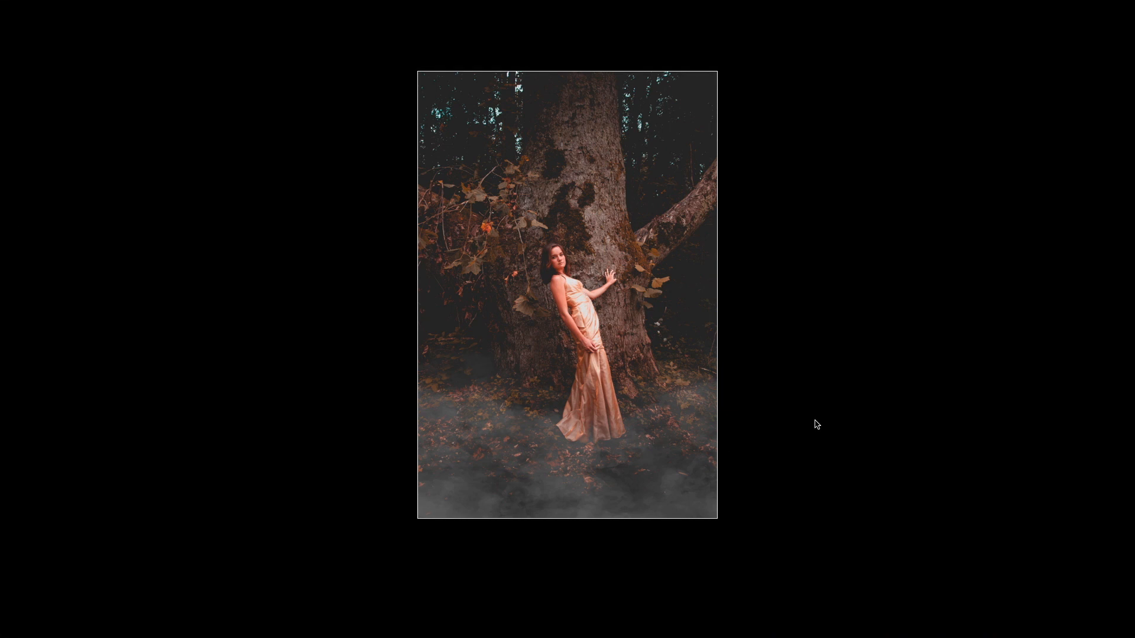